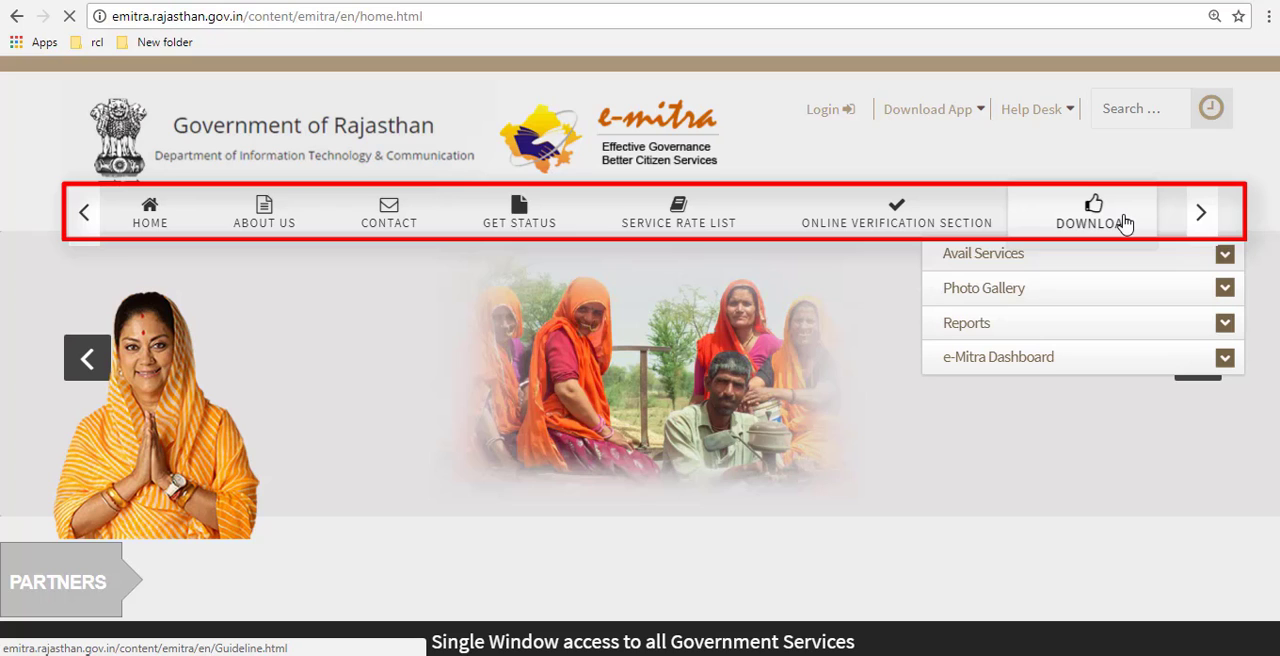
Open the Download page and look over its table of service guidelines and application forms.
left_click(1124, 222)
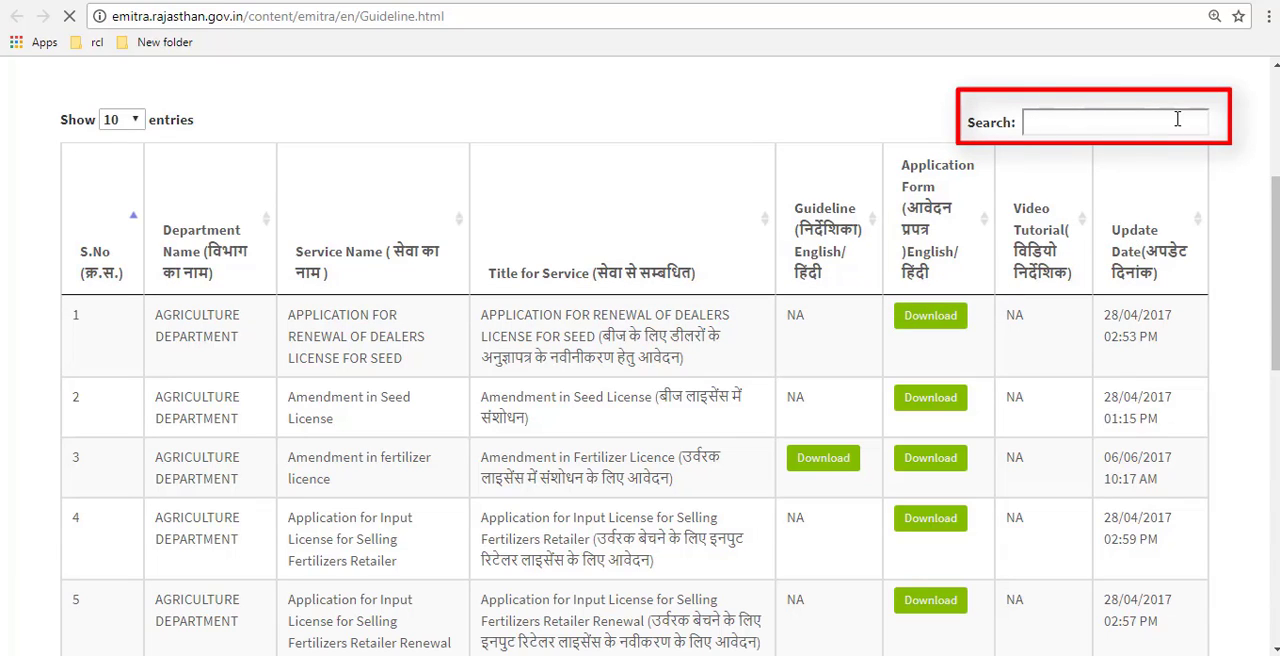
scroll(1274, 316, "up", 2)
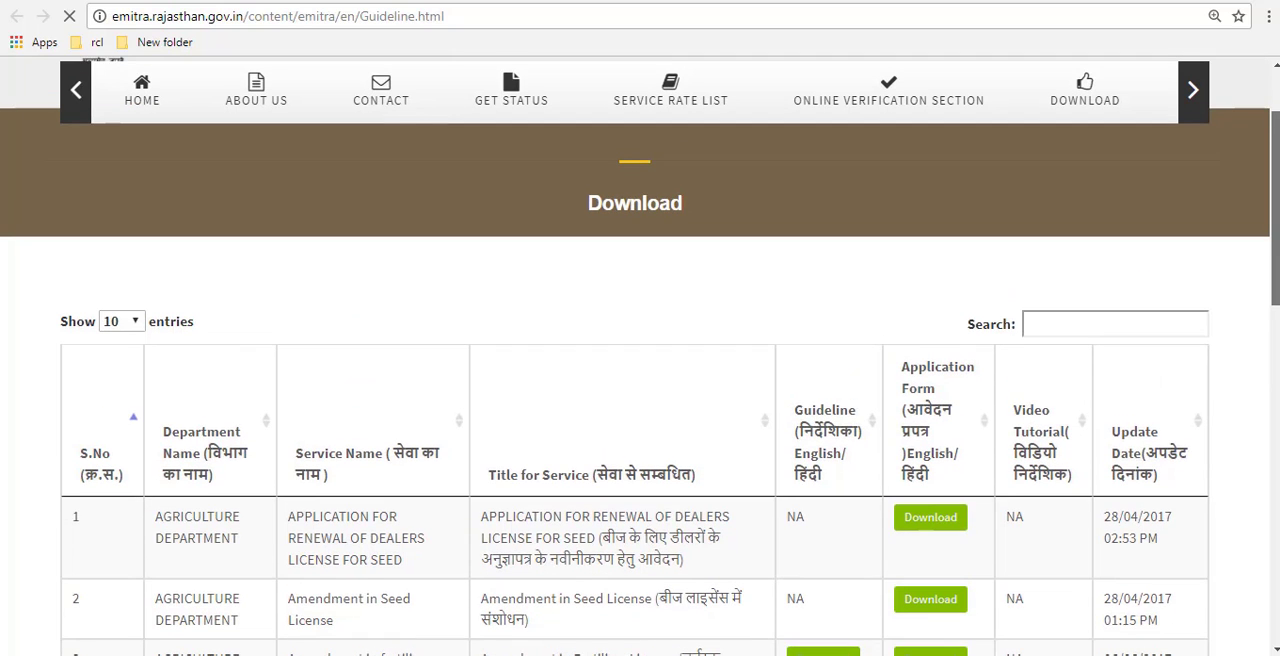
scroll(1046, 230, "up", 1)
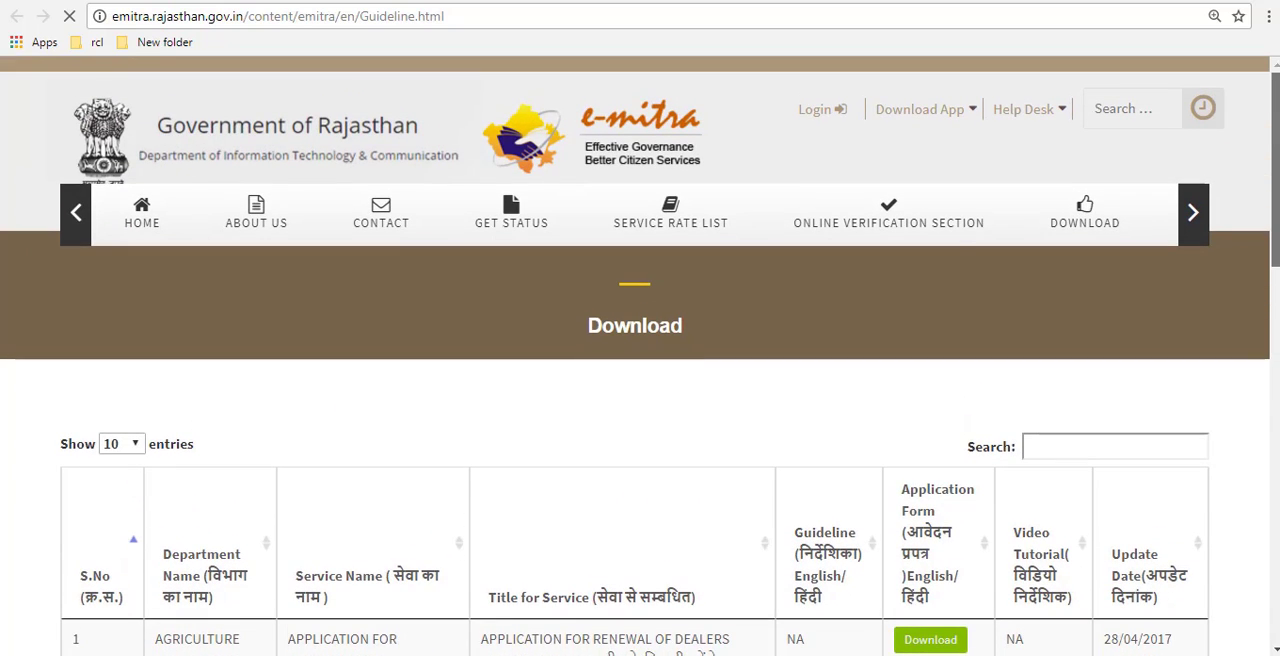
Open the login page and sign in to Rajasthan Single Sign On with the SSOID, account password and captcha code.
left_click(818, 112)
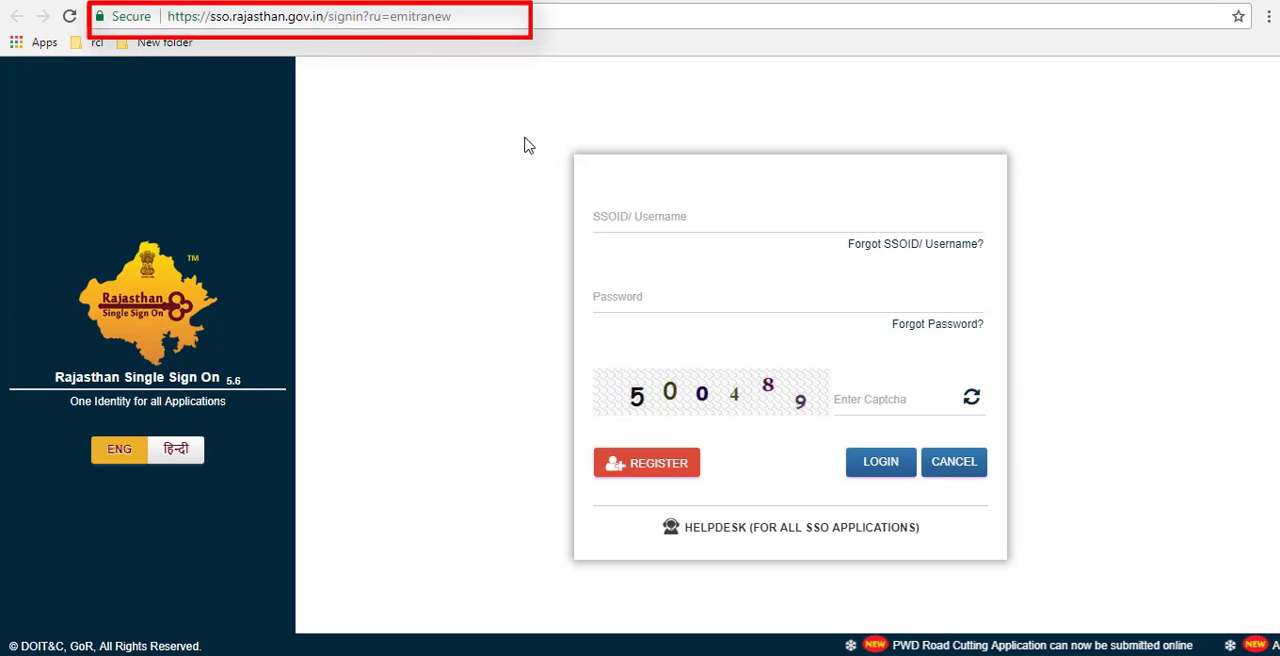
left_click(617, 210)
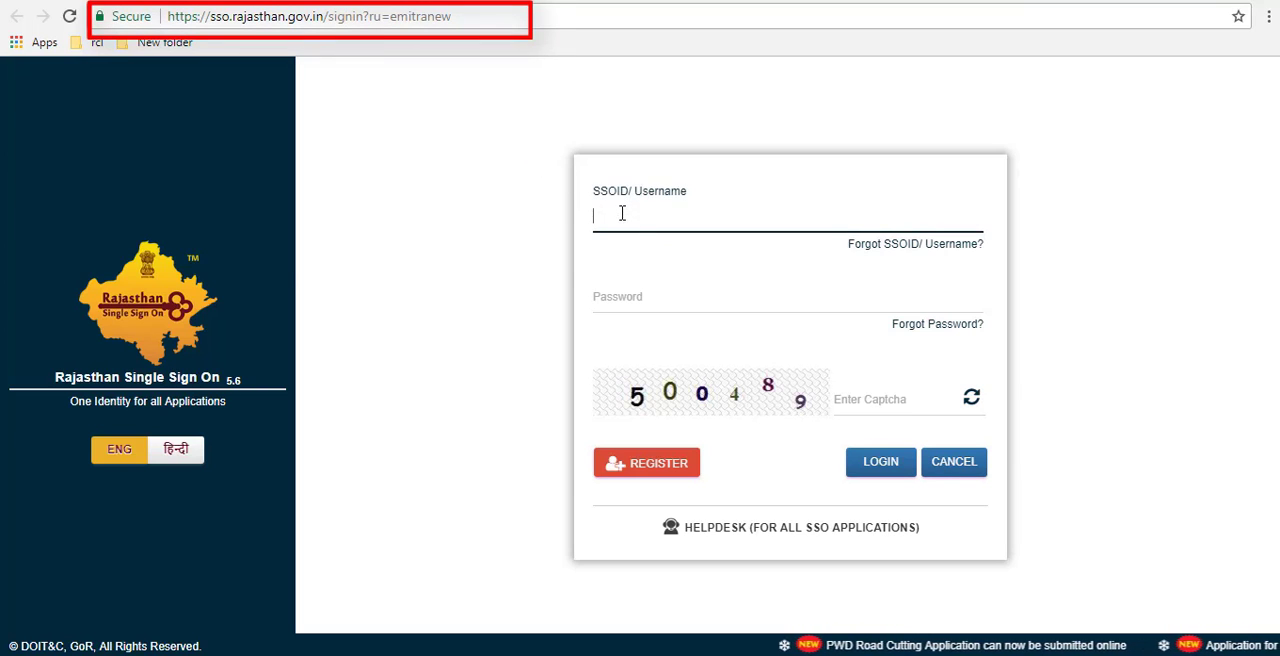
left_click(666, 290)
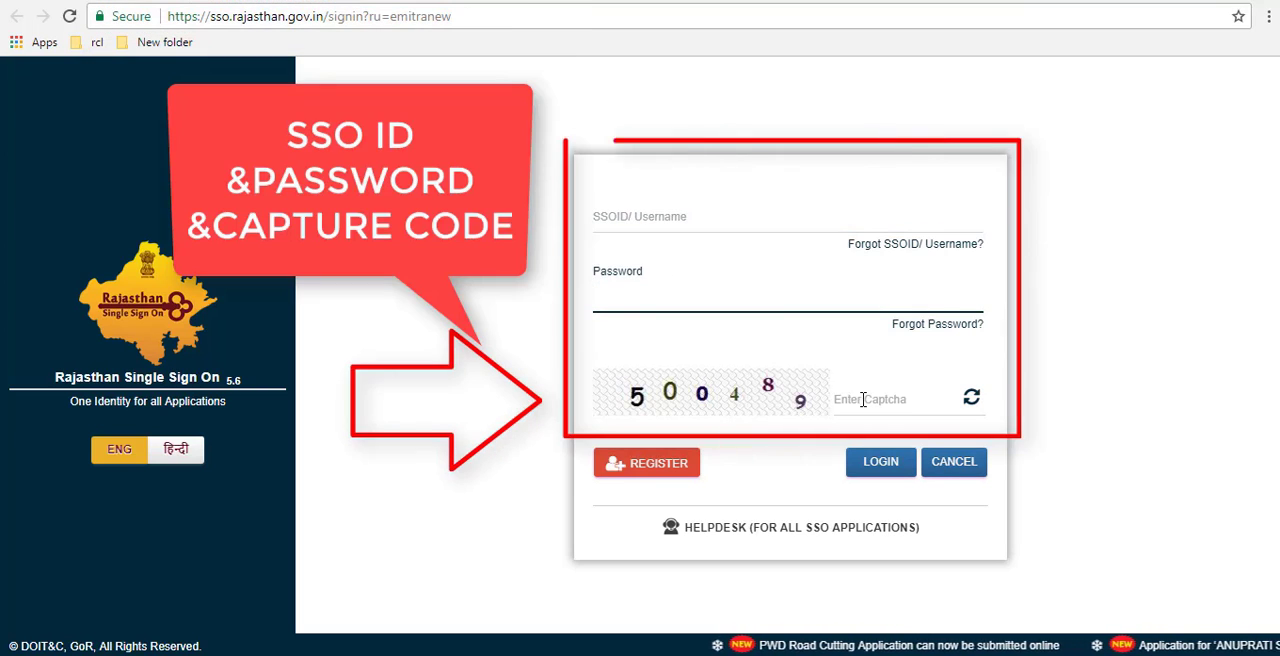
left_click(863, 400)
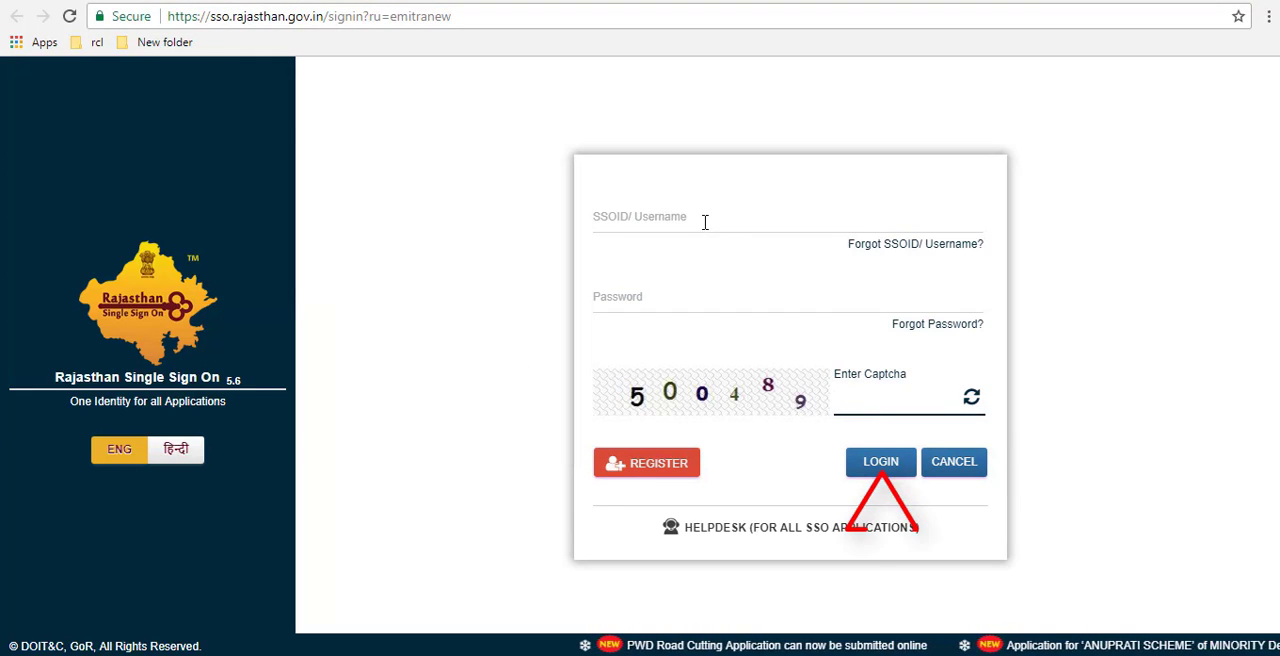
left_click(884, 464)
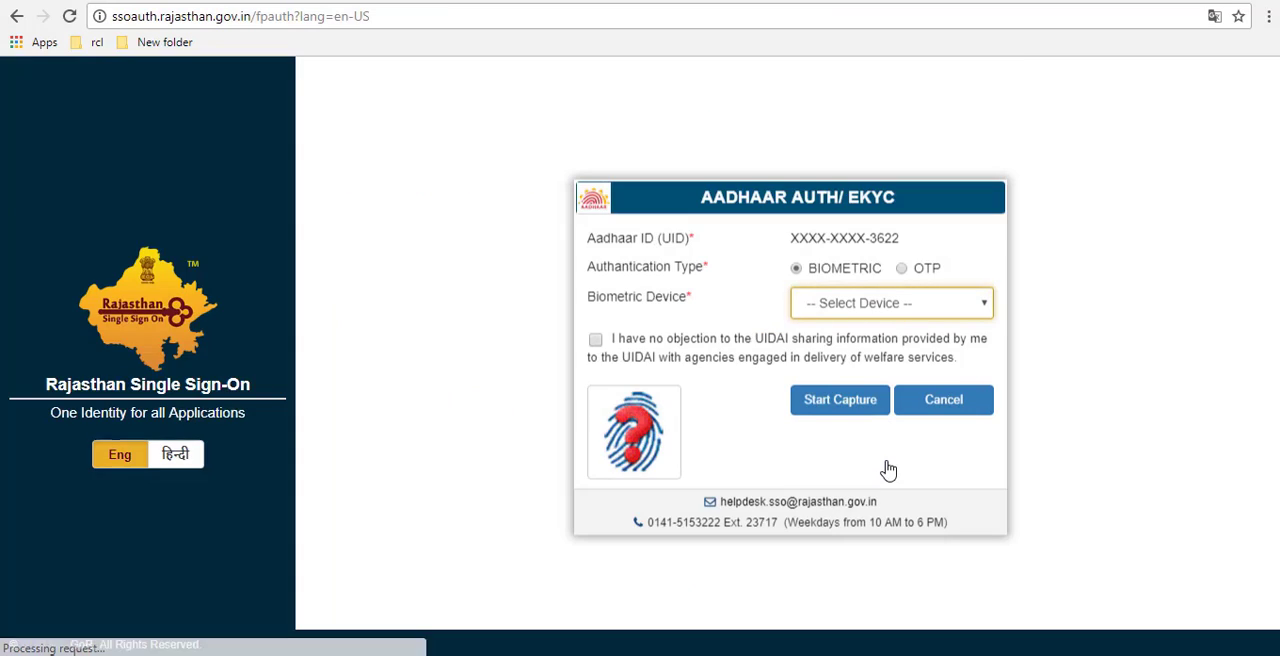
Request a one-time password for Aadhaar authentication, choosing OTP as the type and consenting to UIDAI information sharing.
left_click(865, 305)
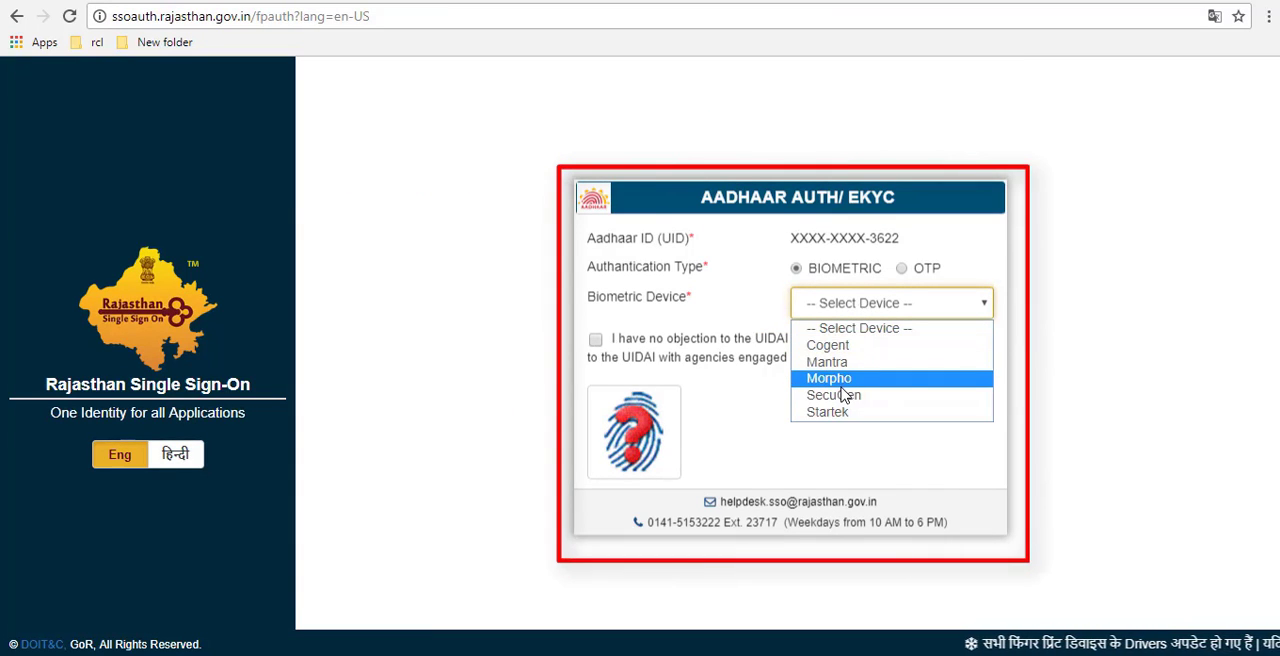
left_click(903, 270)
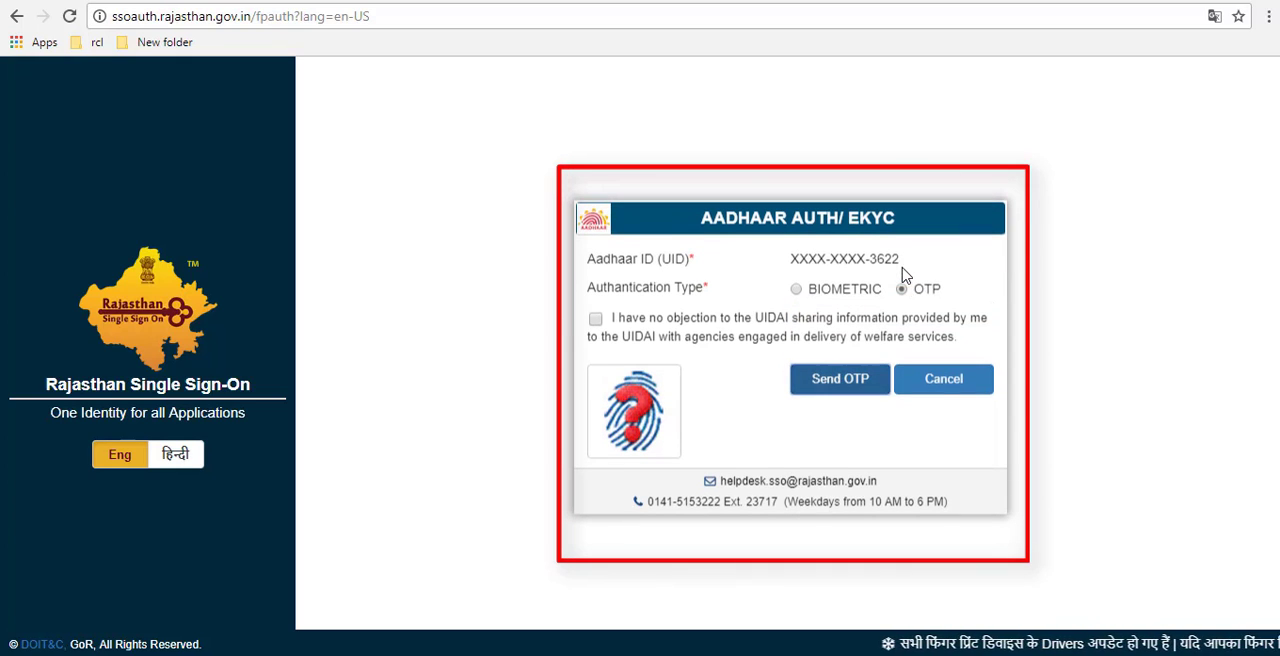
left_click(595, 320)
left_click(843, 378)
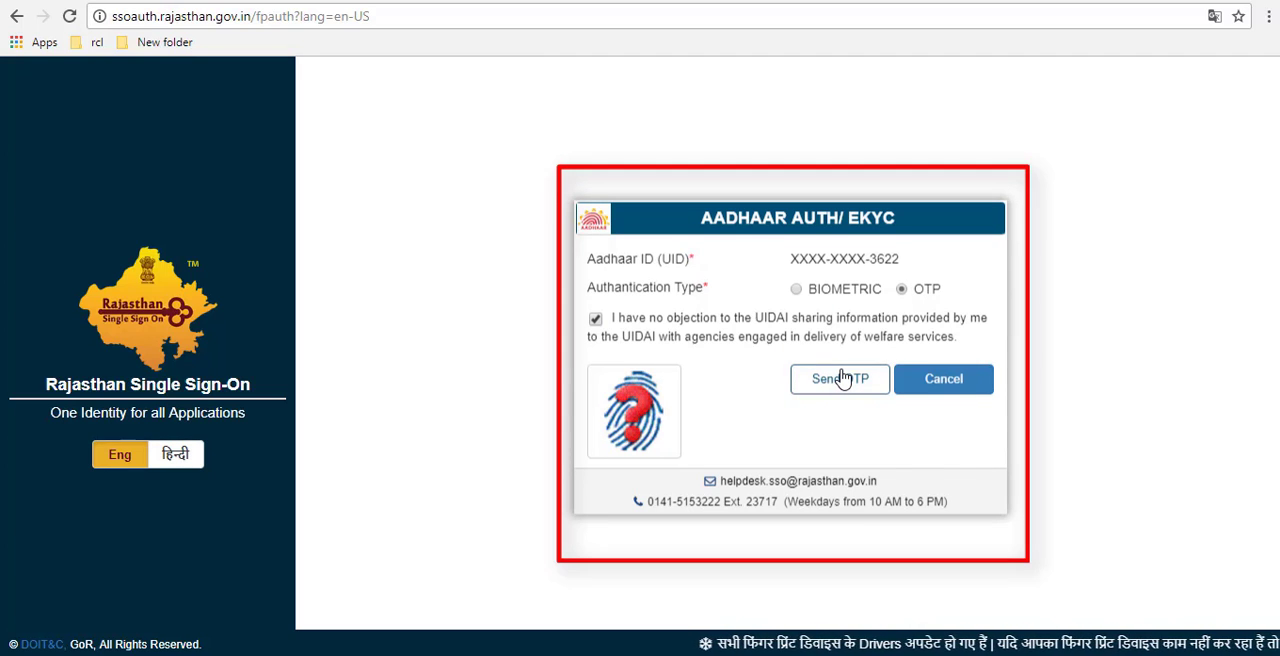
left_click(843, 378)
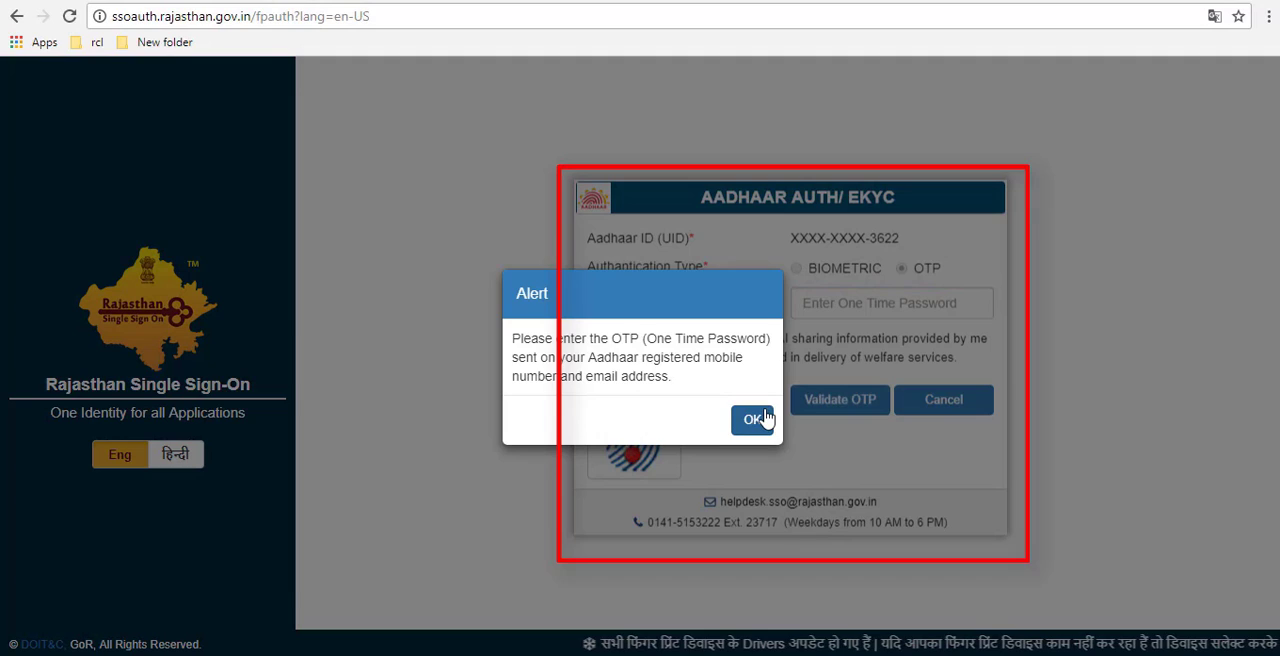
left_click(760, 419)
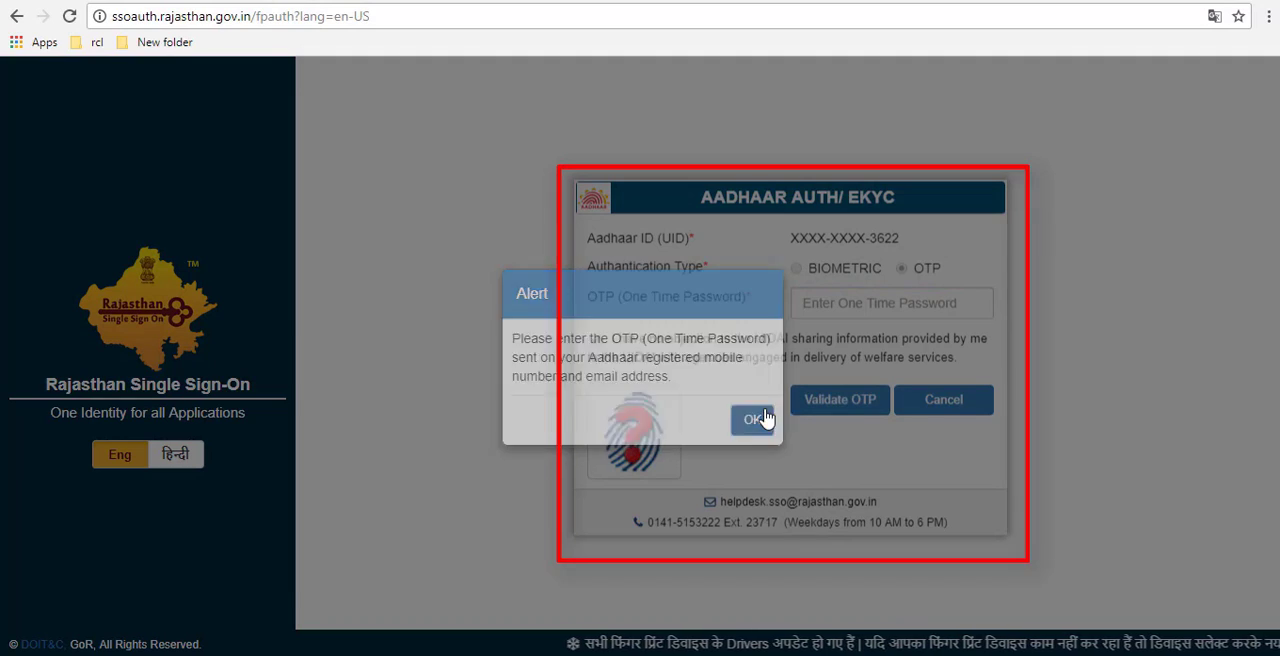
Enter the received one-time password and validate it to complete the Aadhaar authentication.
left_click(858, 304)
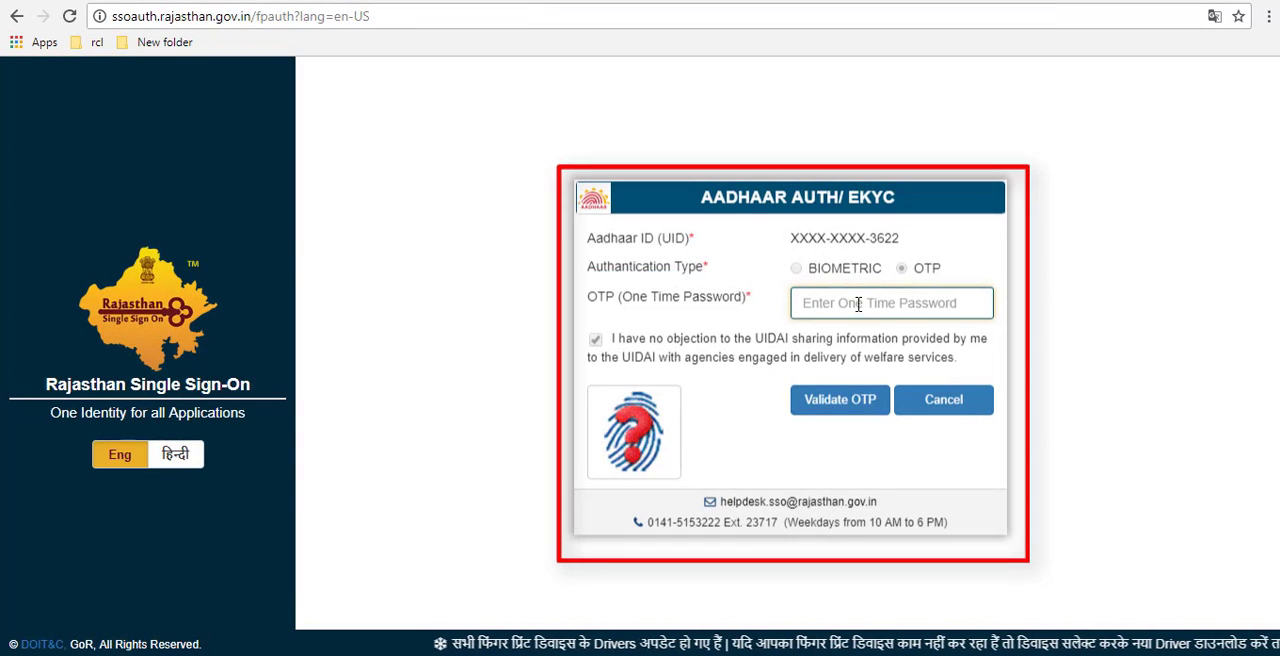
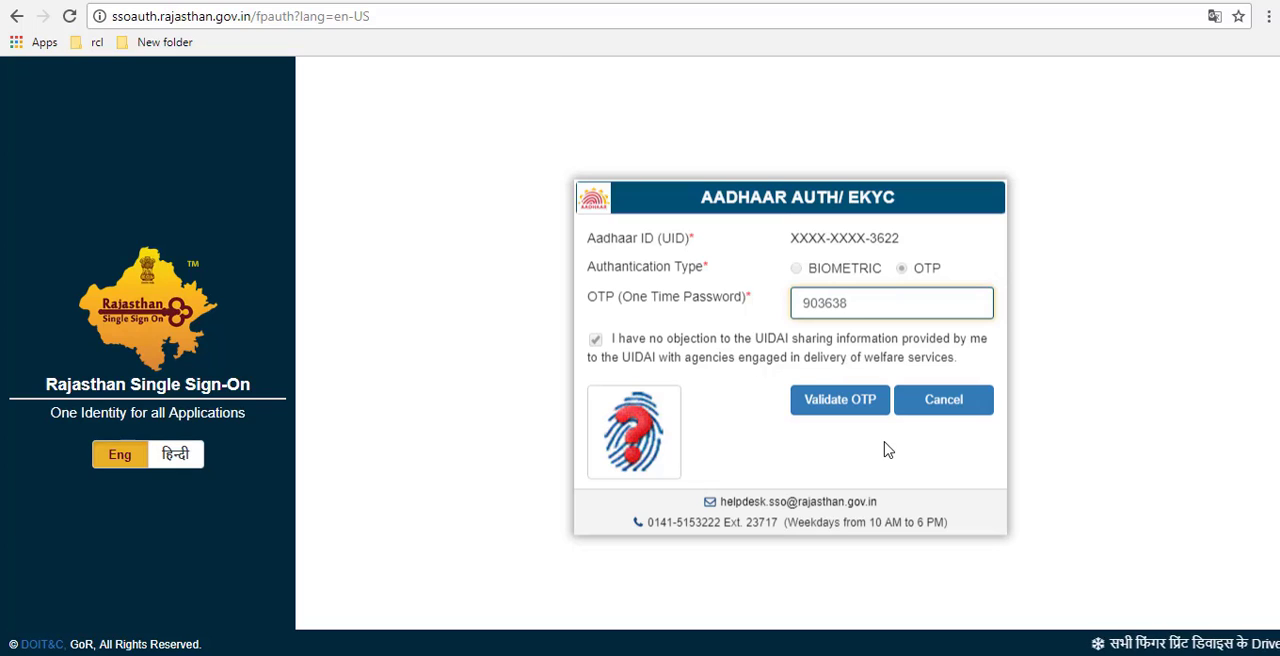
left_click(843, 401)
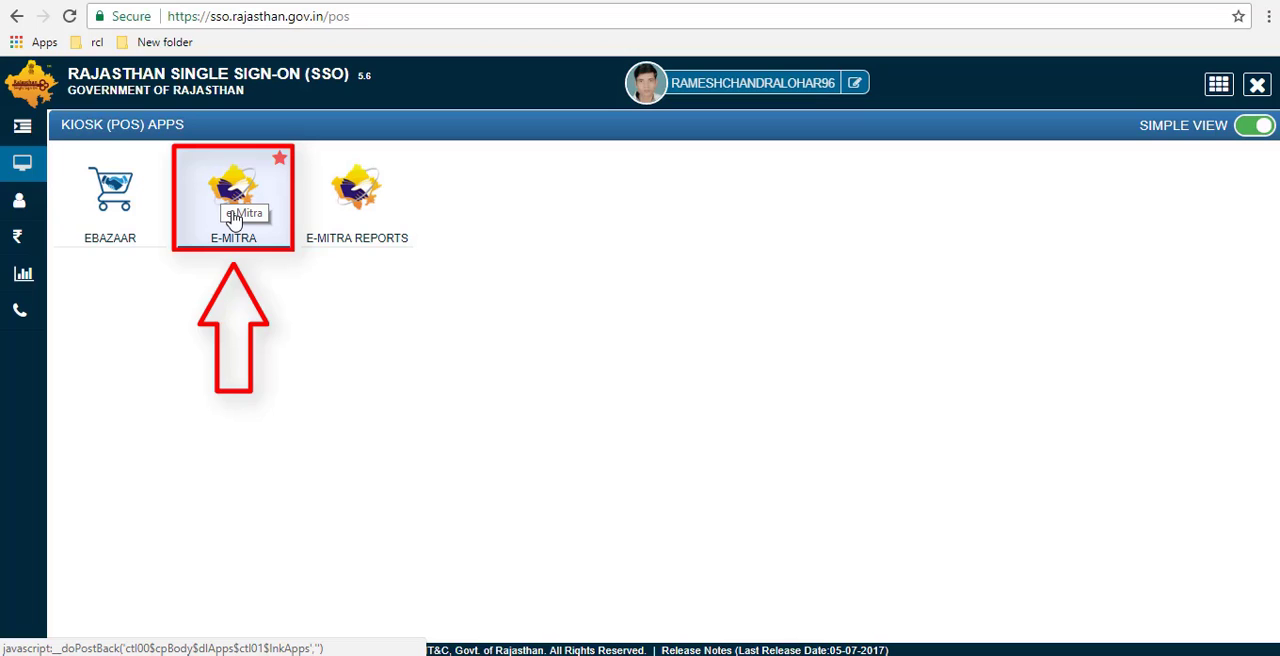
Open the E-MITRA kiosk app and go to its Utility services.
left_click(233, 218)
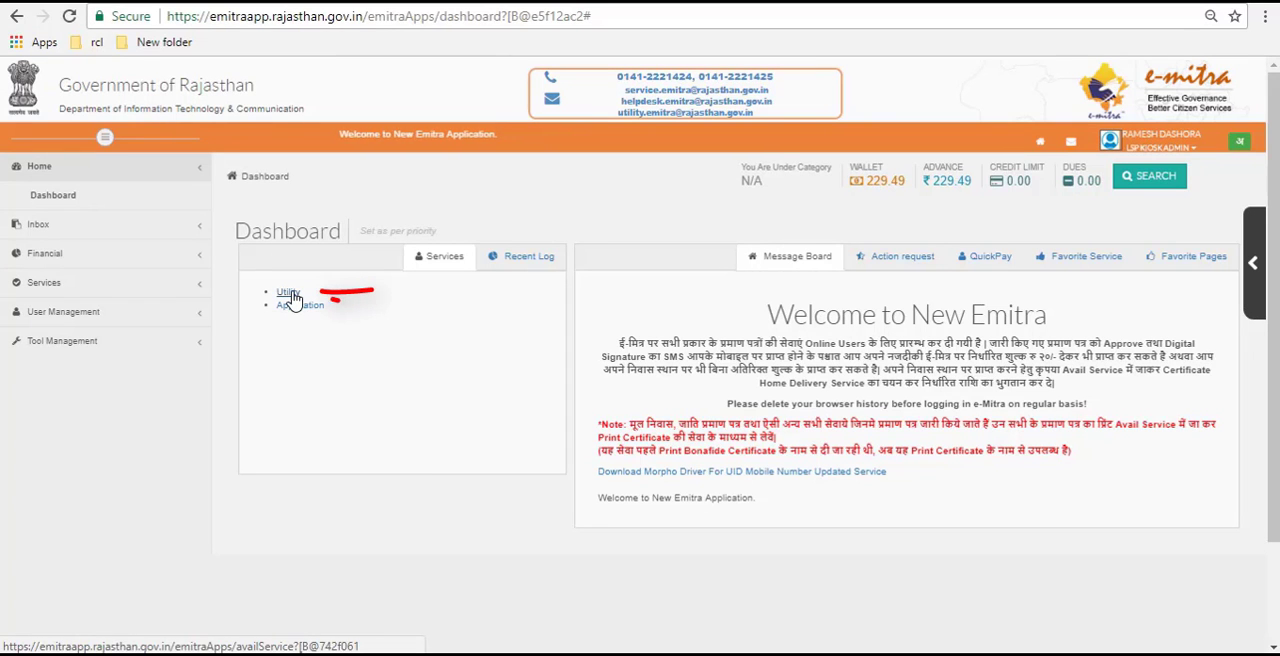
left_click(290, 294)
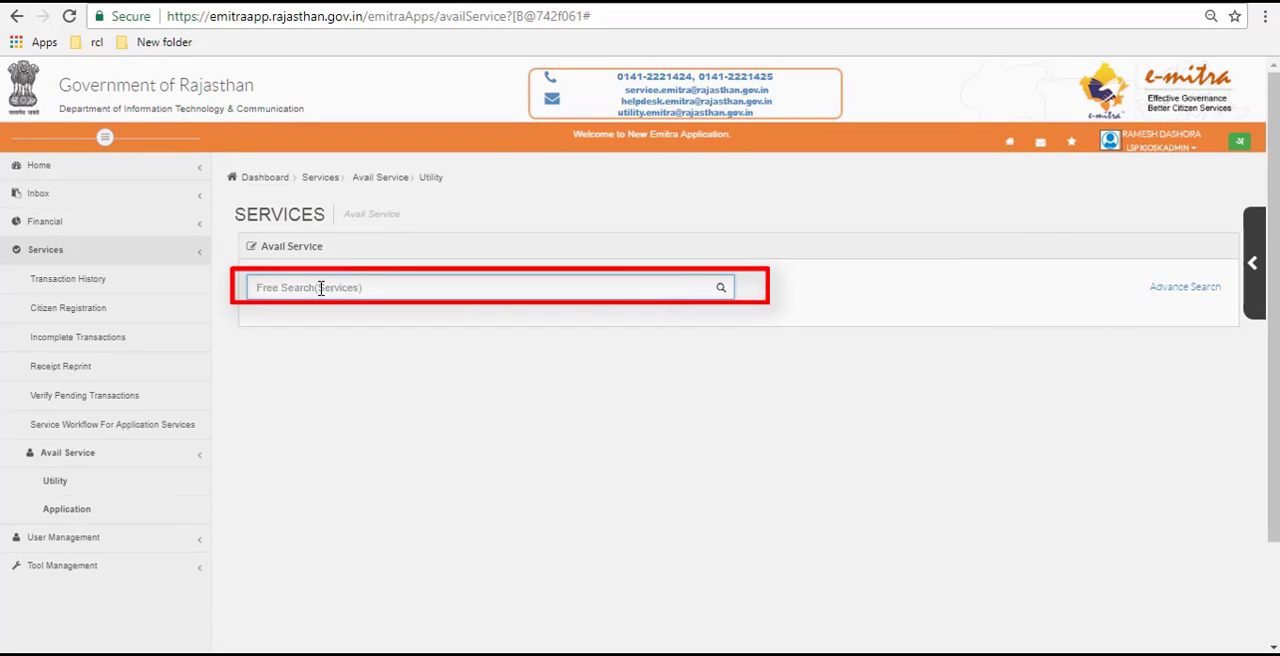
Search the services for PAN CARD, choose PAN CARD FORM FILLING and accept the redirect to the third-party portal.
left_click(322, 288)
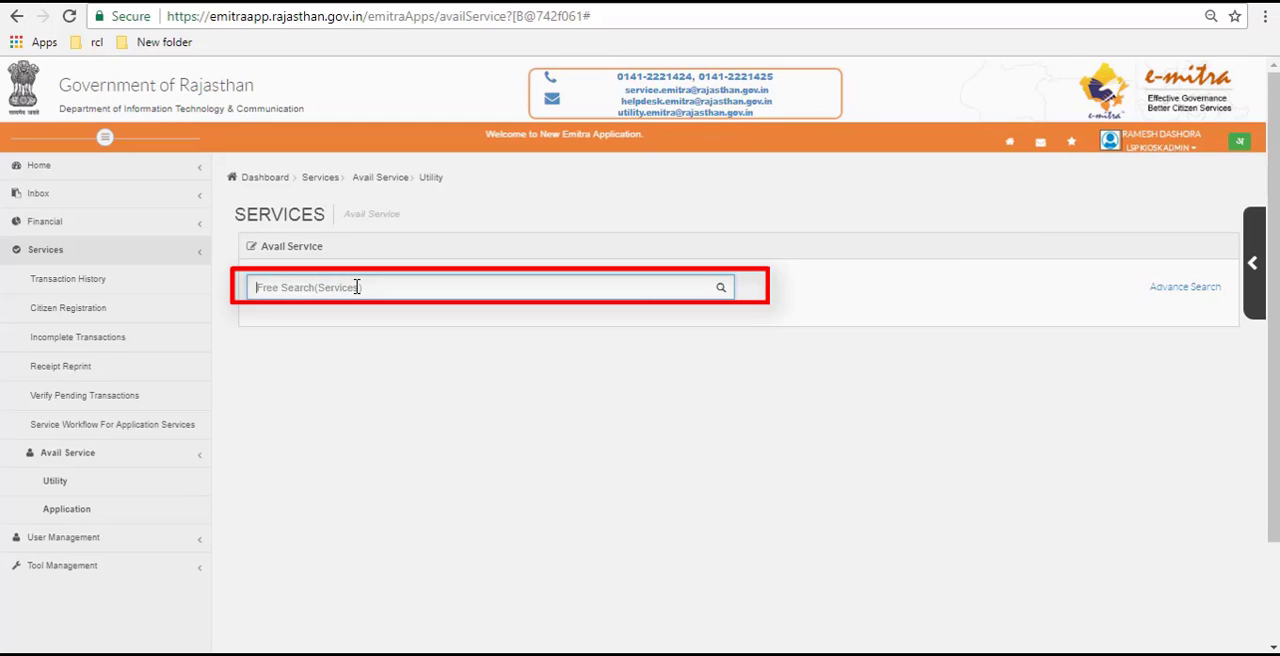
type("P")
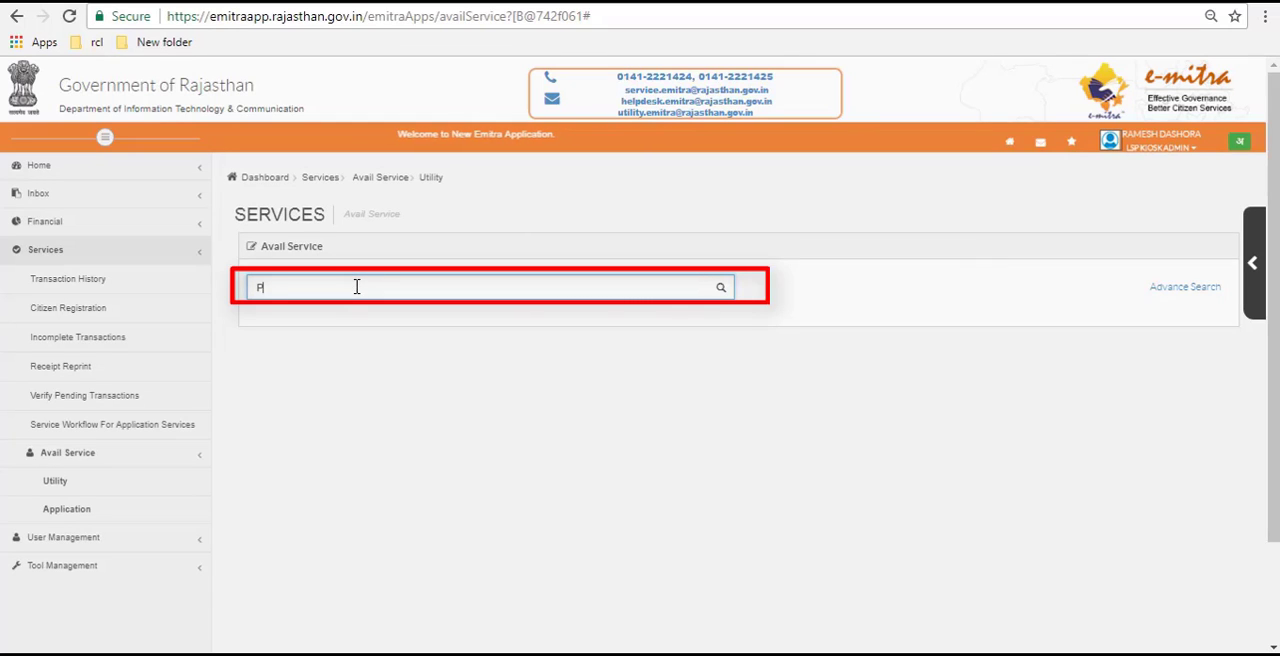
type("AN ")
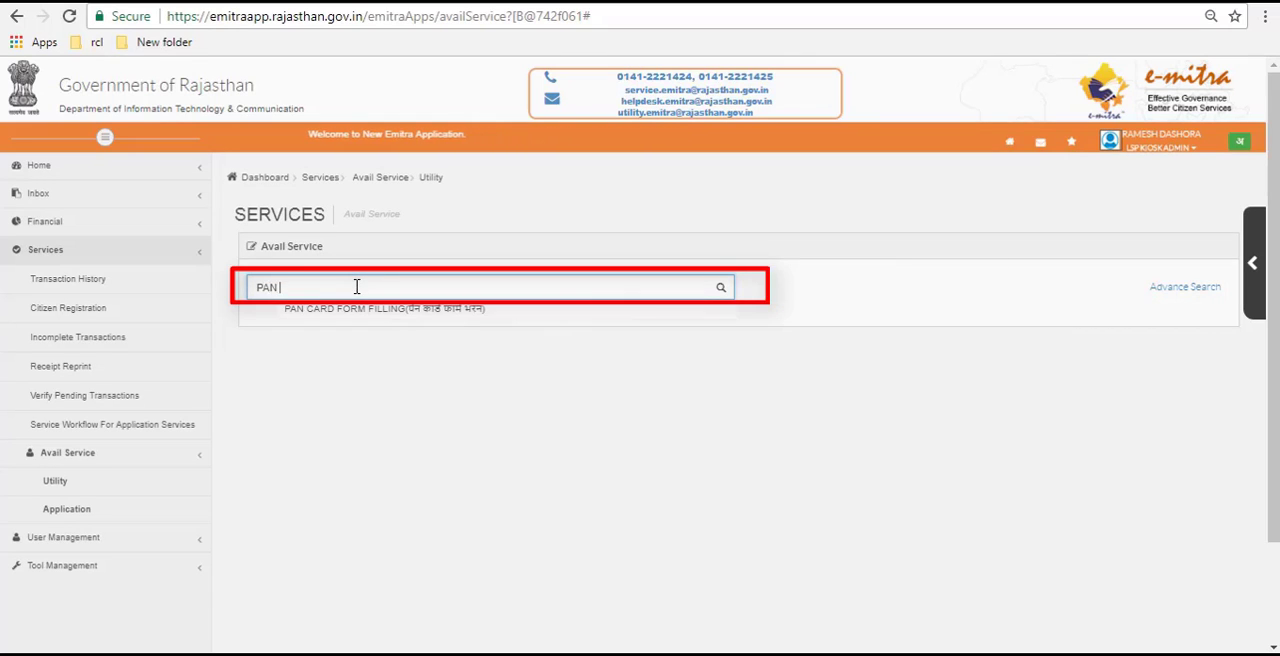
type("CARD")
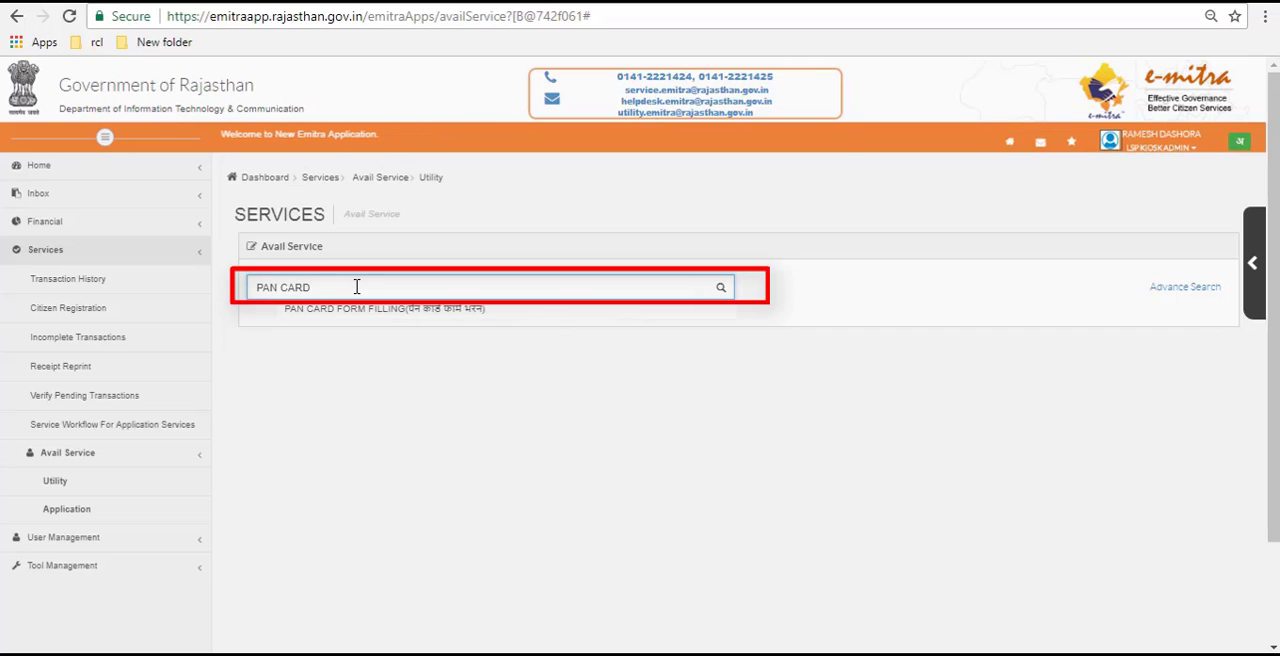
left_click(403, 310)
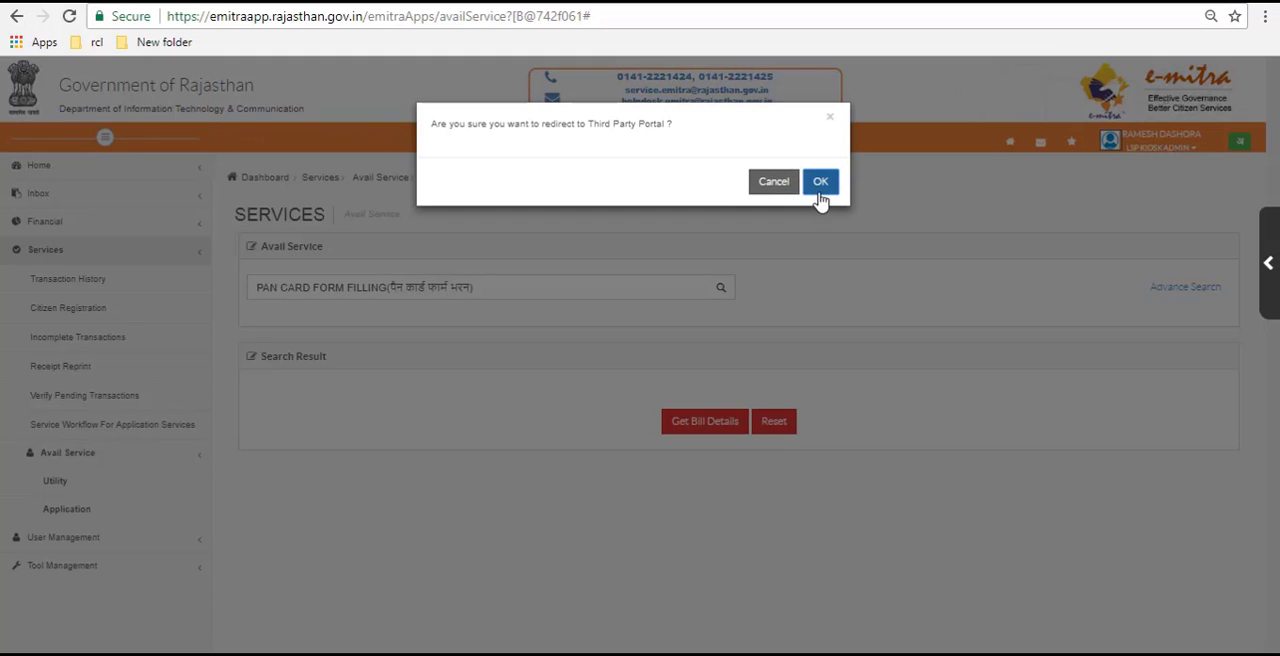
left_click(820, 183)
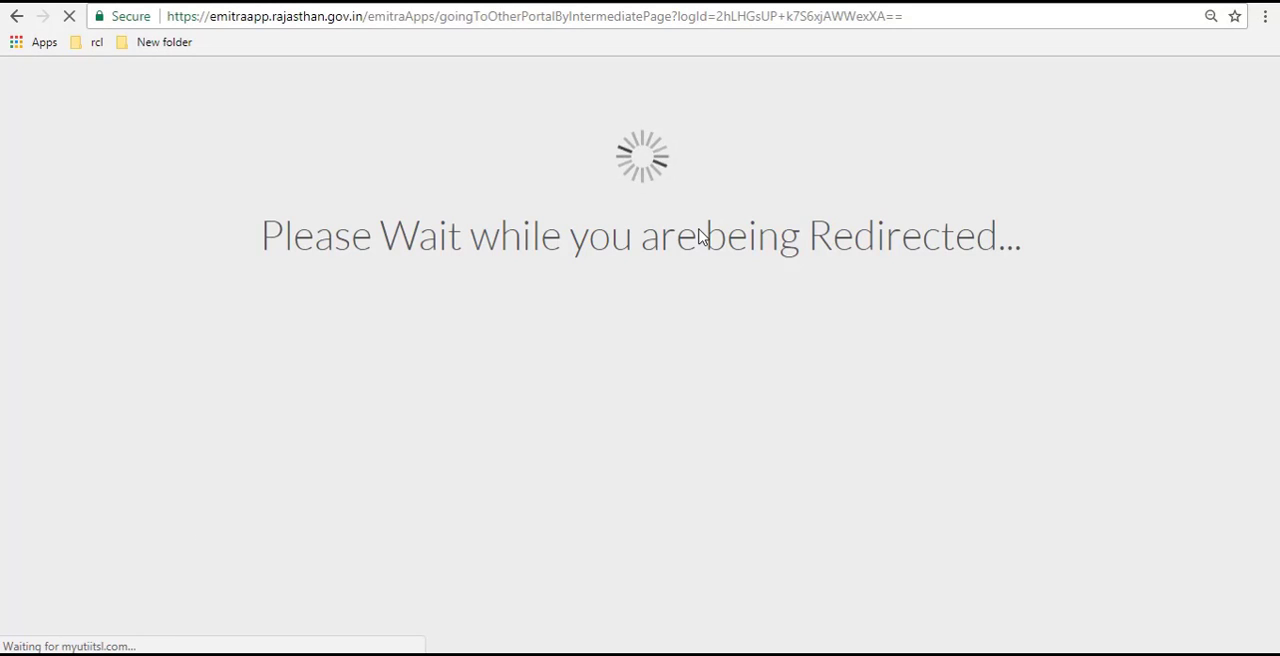
Open a New PAN(49A) Form on the UTI portal.
mouse_move(250, 227)
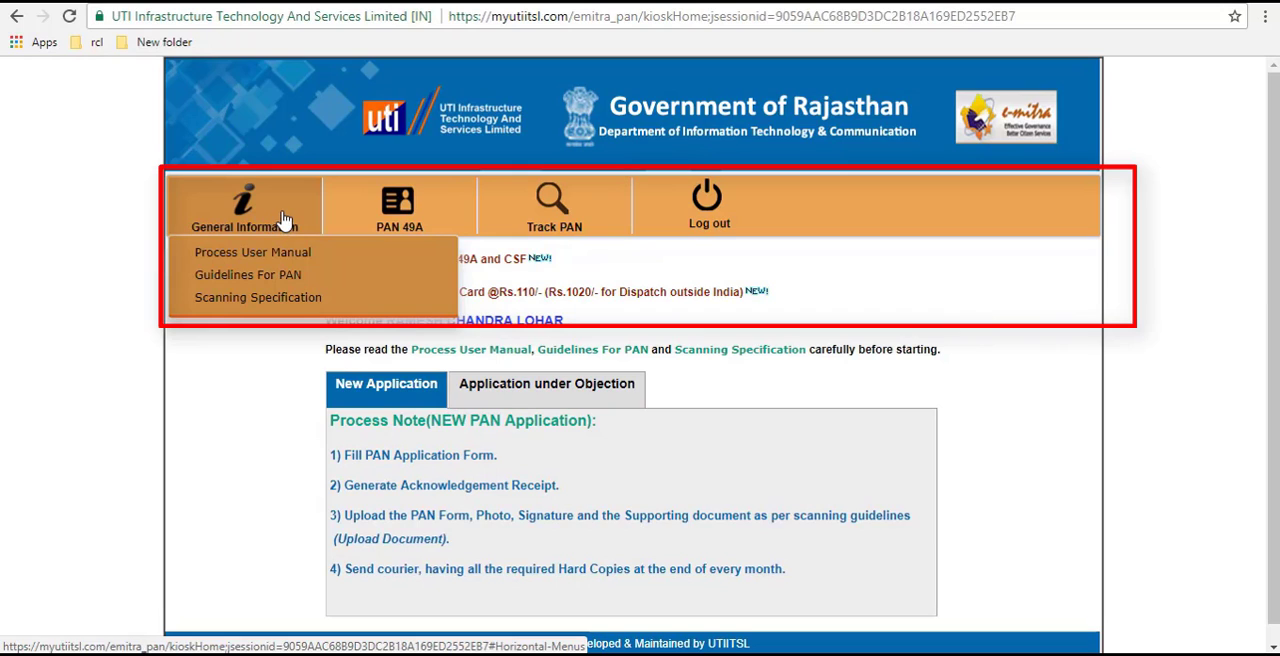
mouse_move(344, 212)
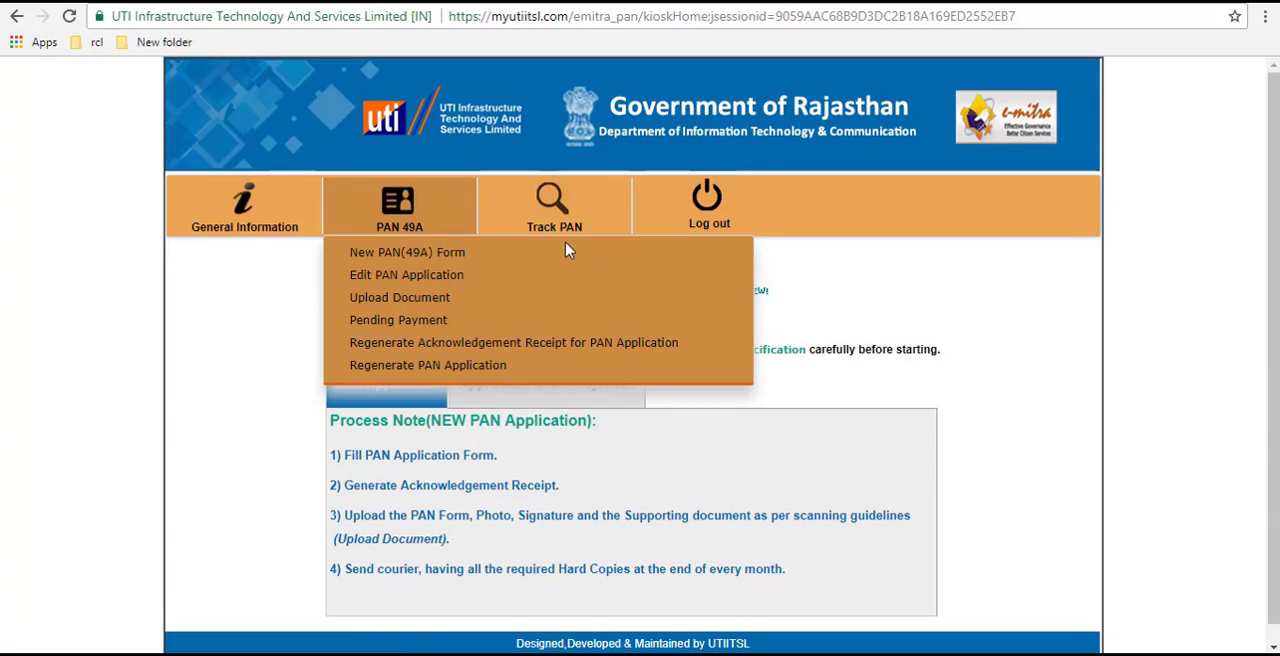
left_click(449, 256)
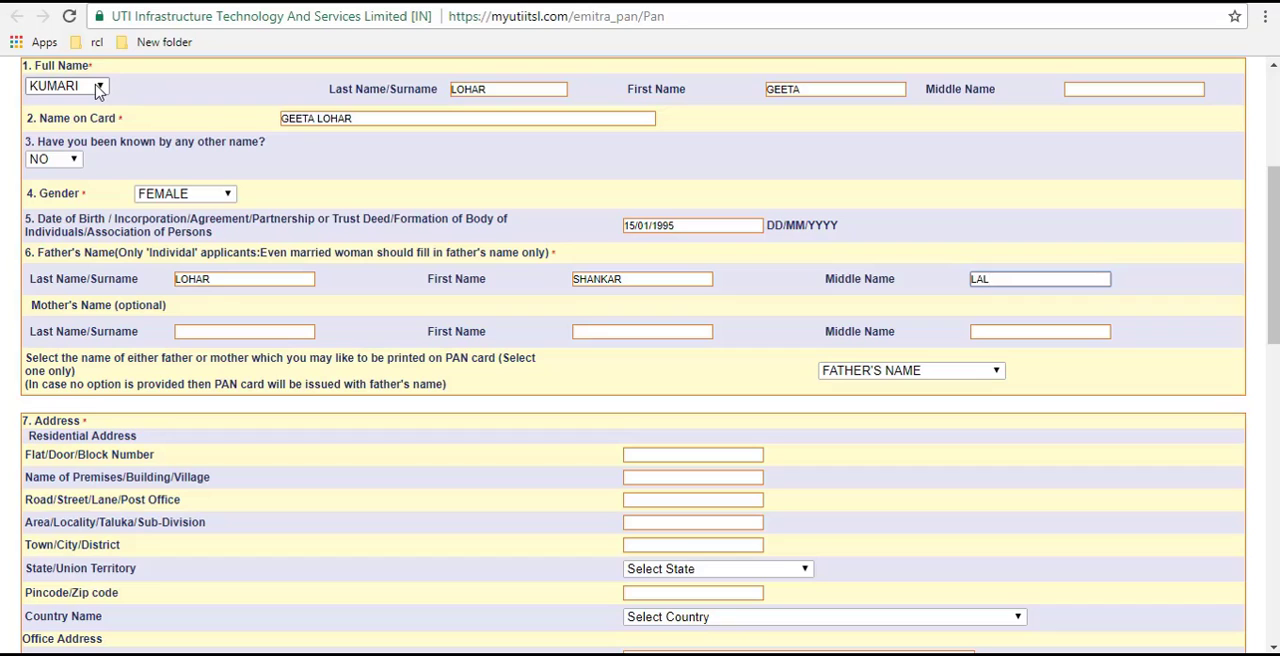
Examine the choices for title, other-name question, gender and which parent's name is printed on the PAN card.
left_click(99, 88)
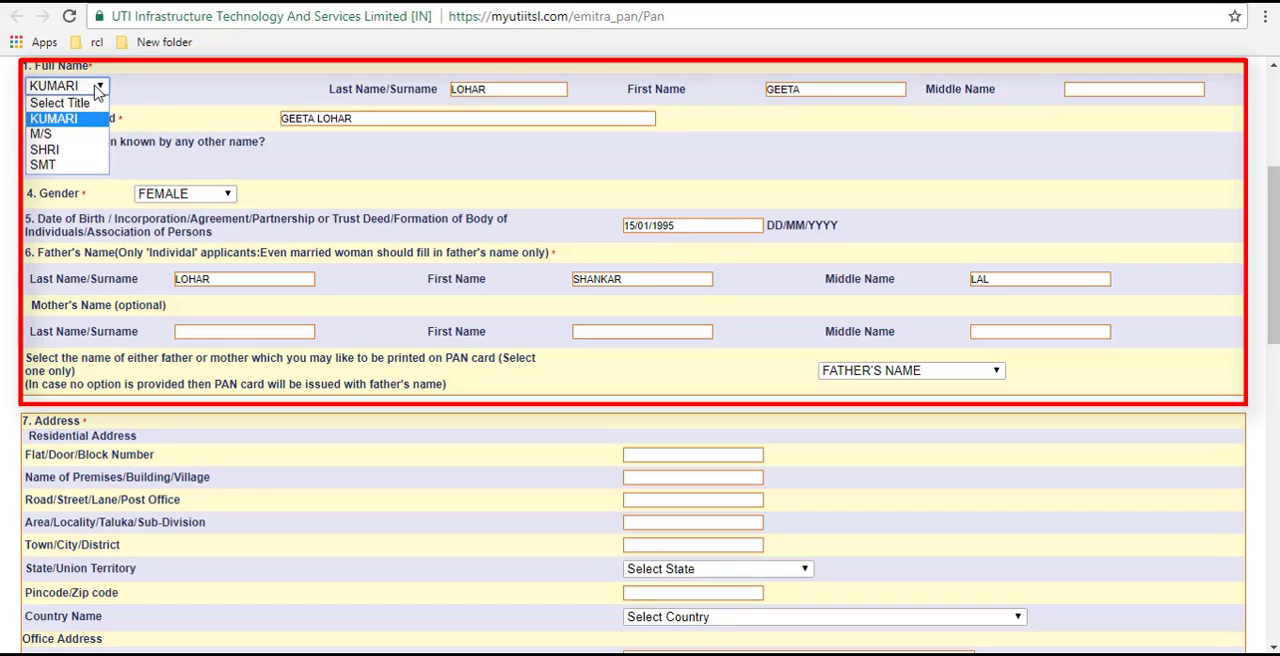
left_click(99, 88)
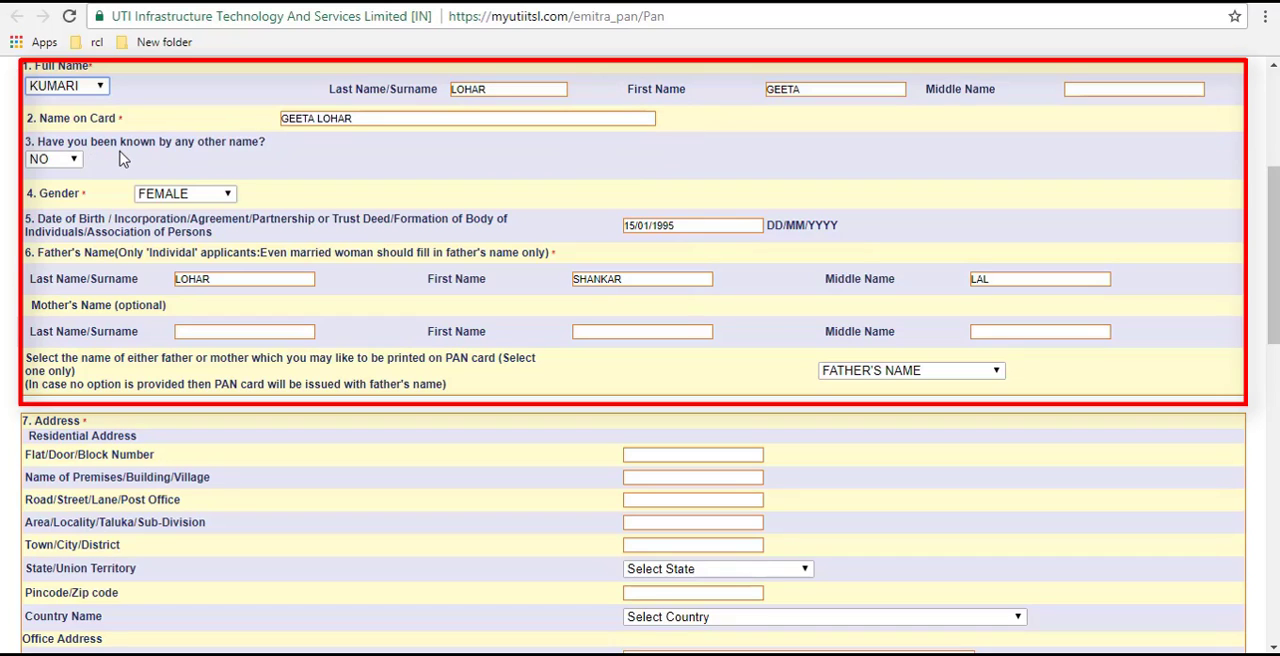
left_click(72, 163)
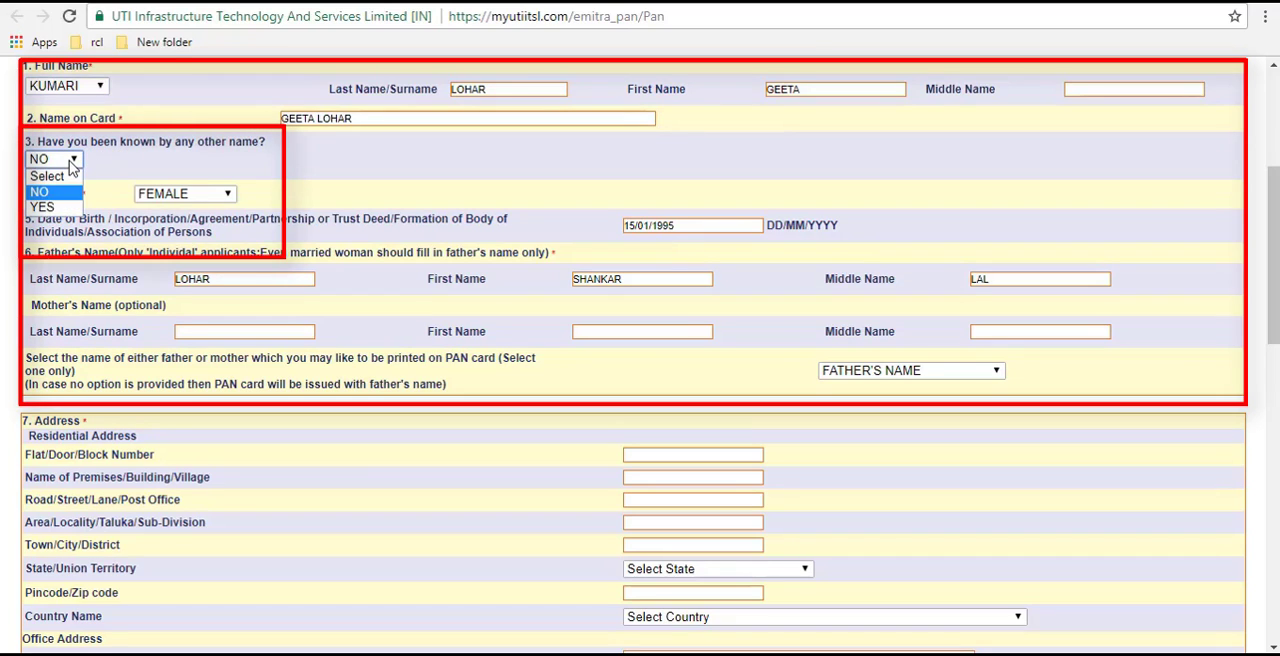
left_click(95, 167)
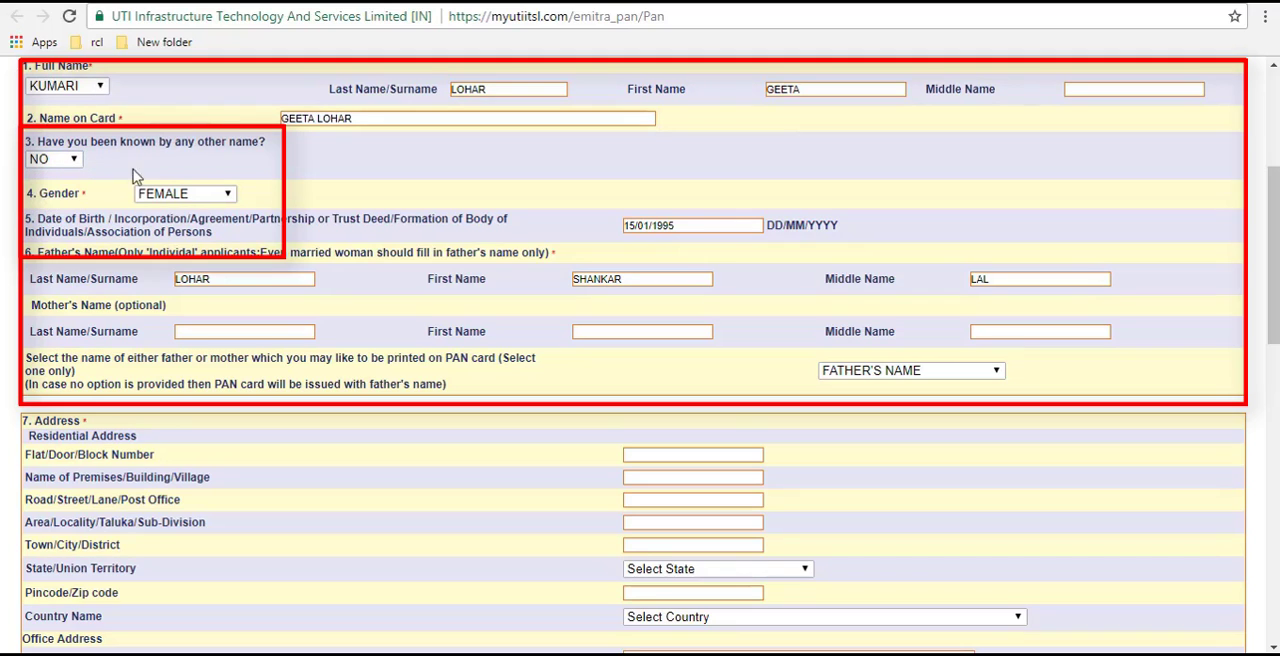
left_click(176, 195)
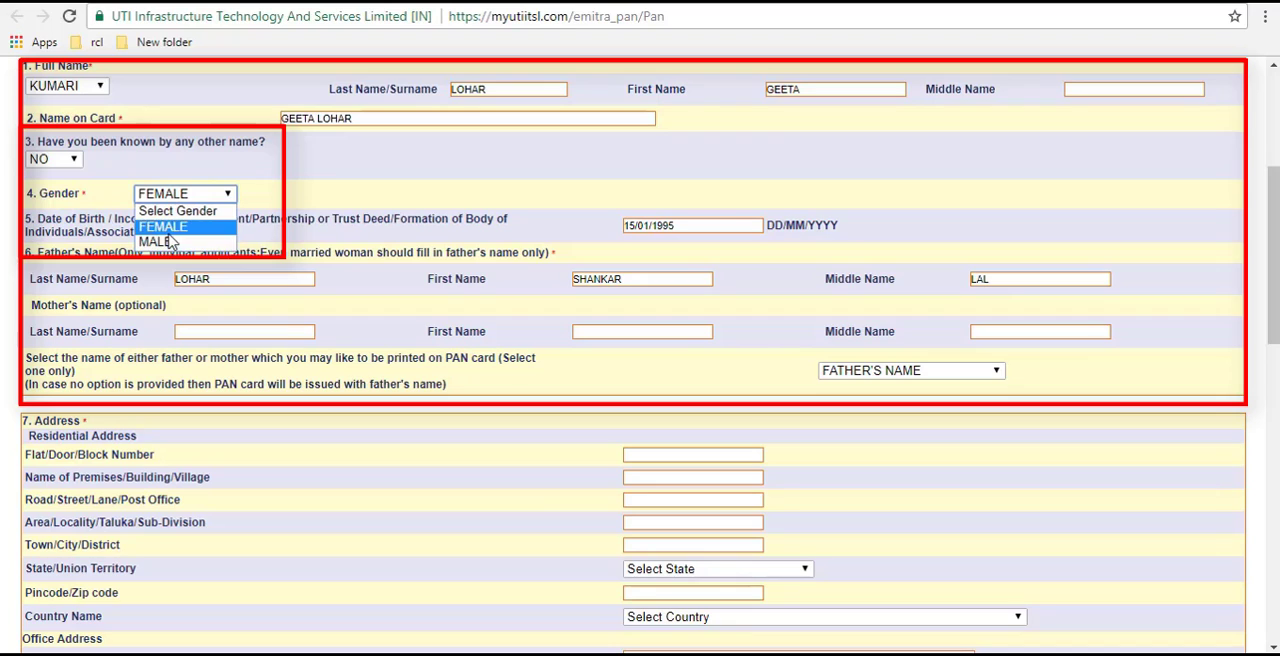
left_click(350, 194)
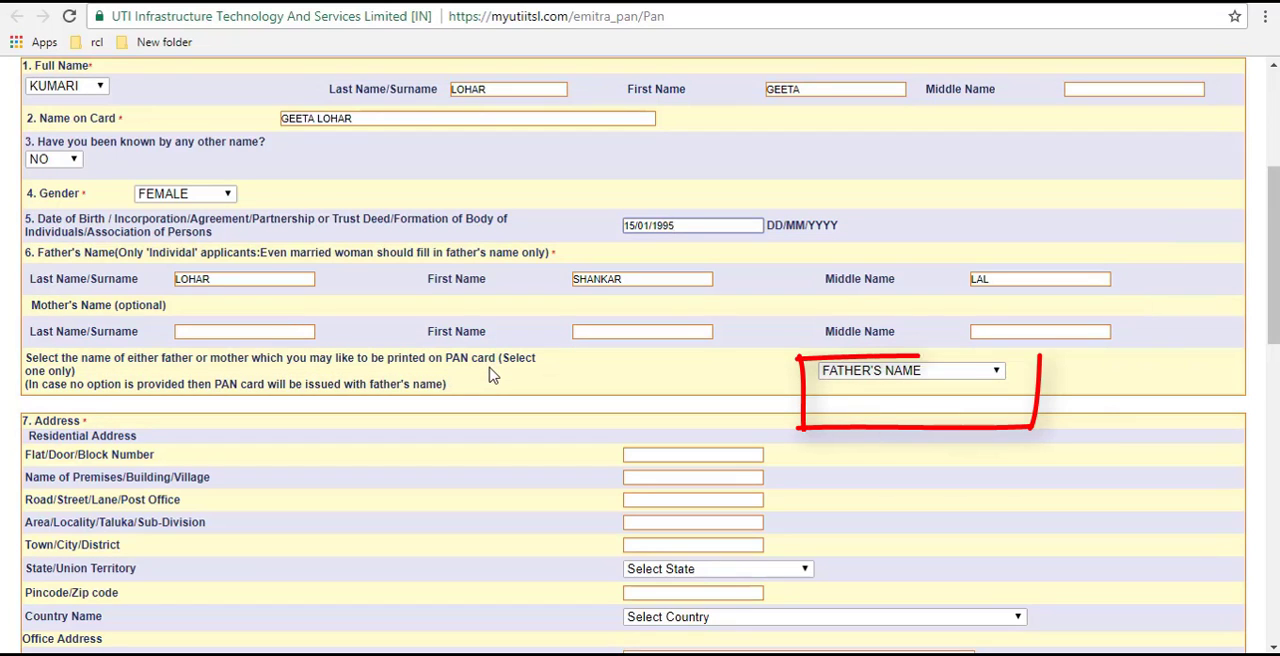
left_click(836, 372)
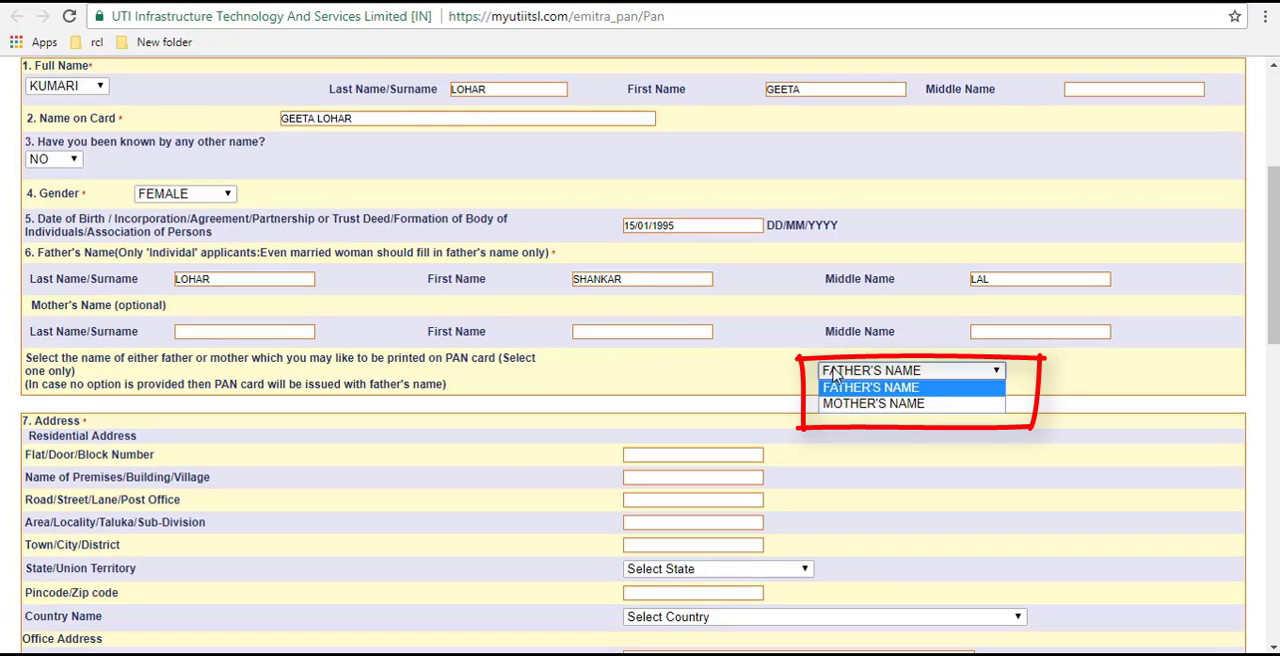
left_click(784, 373)
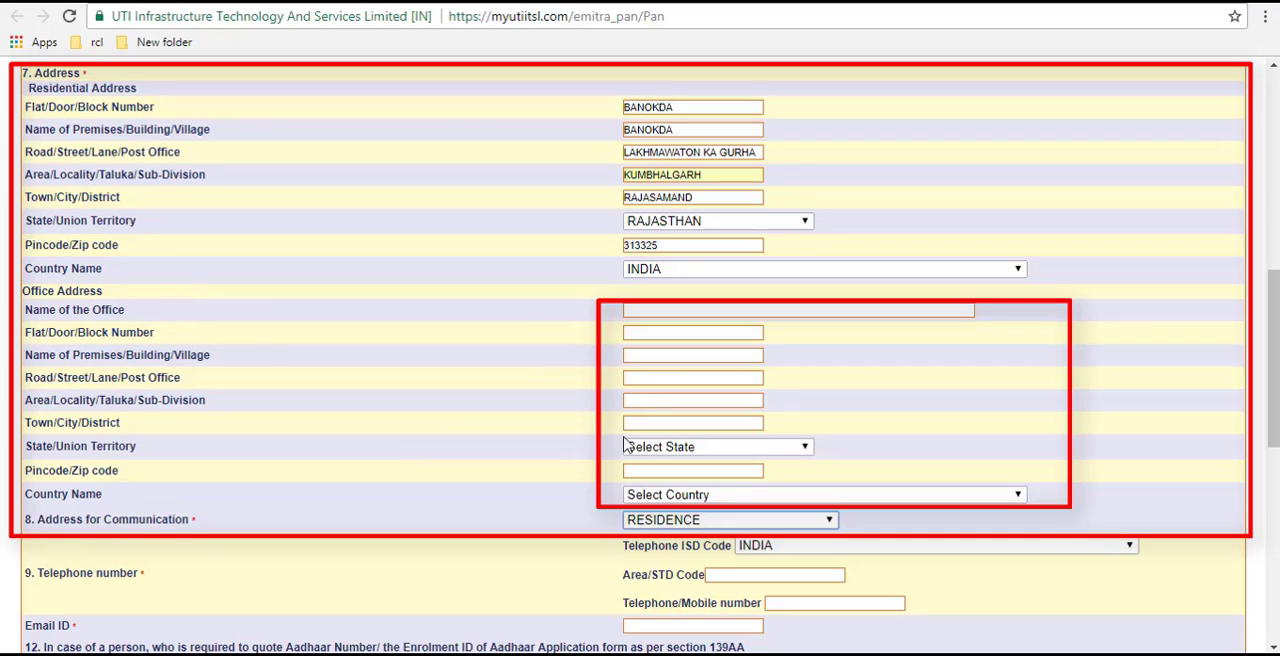
Choose RESIDENCE as the address for communication and go on to the contact details.
left_click(650, 522)
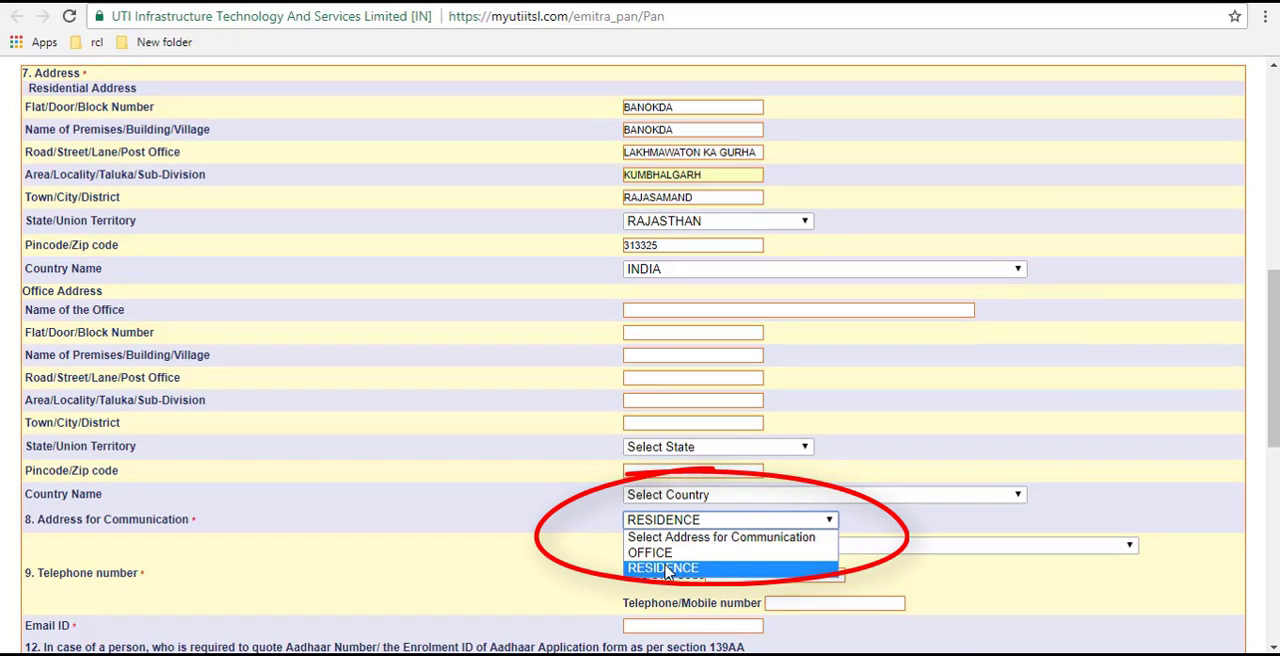
left_click(667, 569)
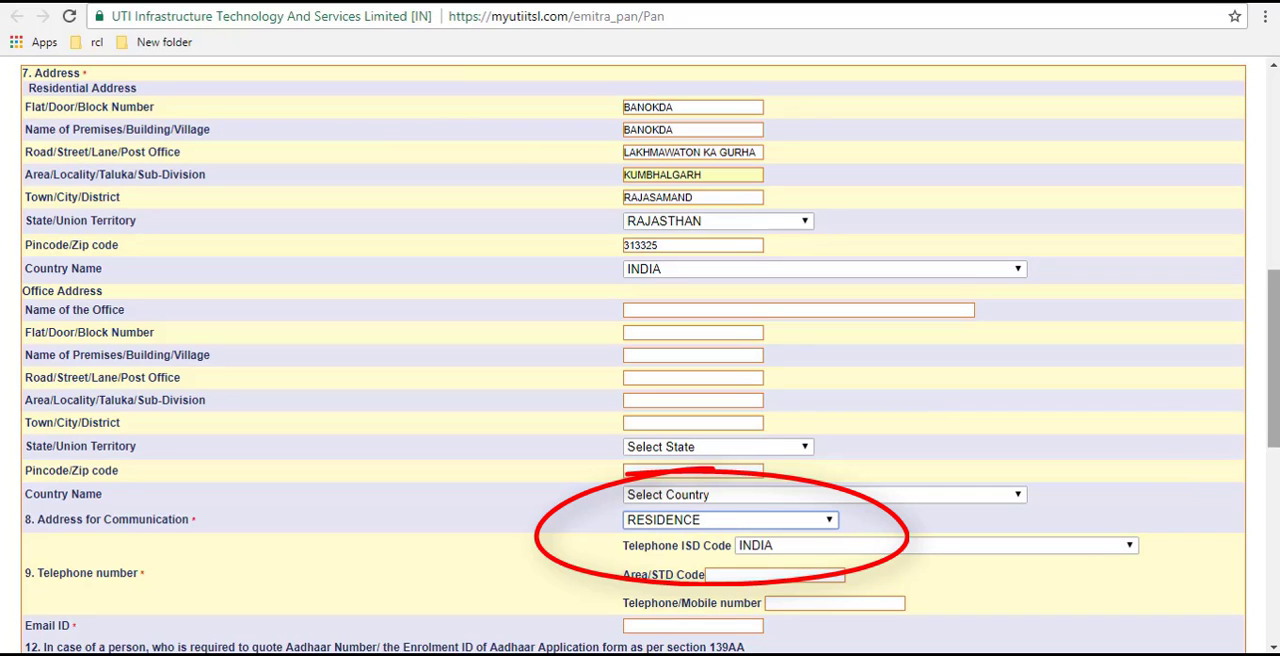
left_click_drag(1277, 416, 1278, 434)
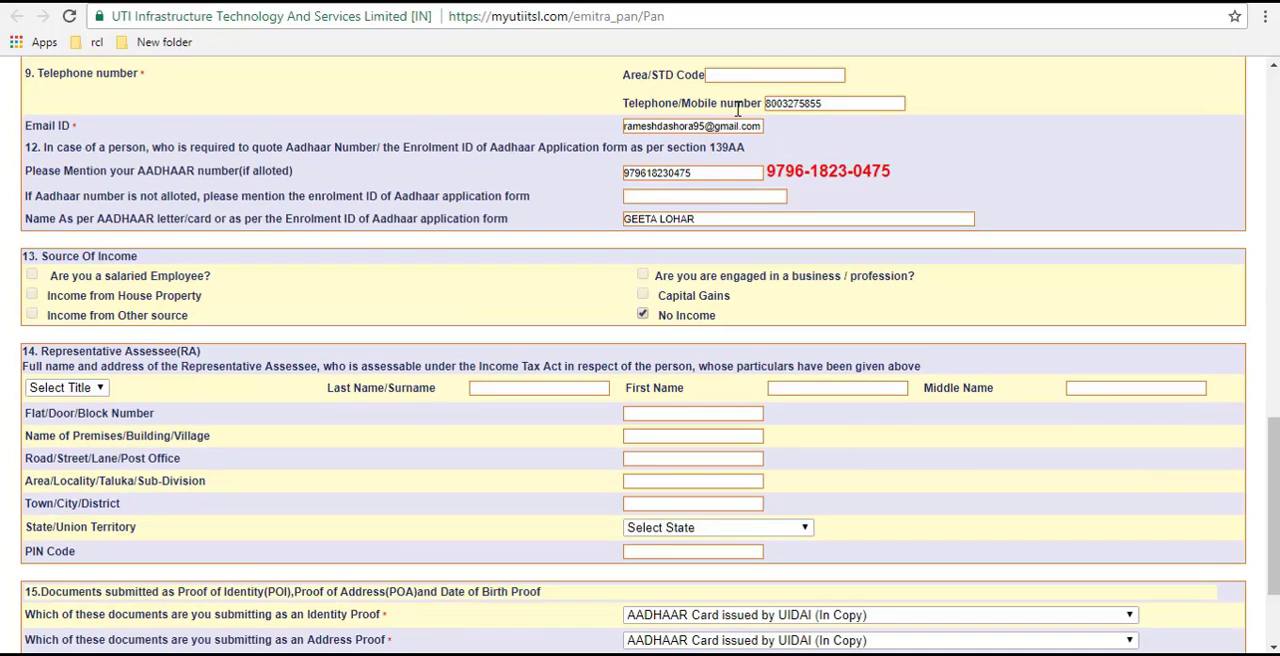
Mark No Income as the applicant's source of income and accept the notice.
left_click(760, 103)
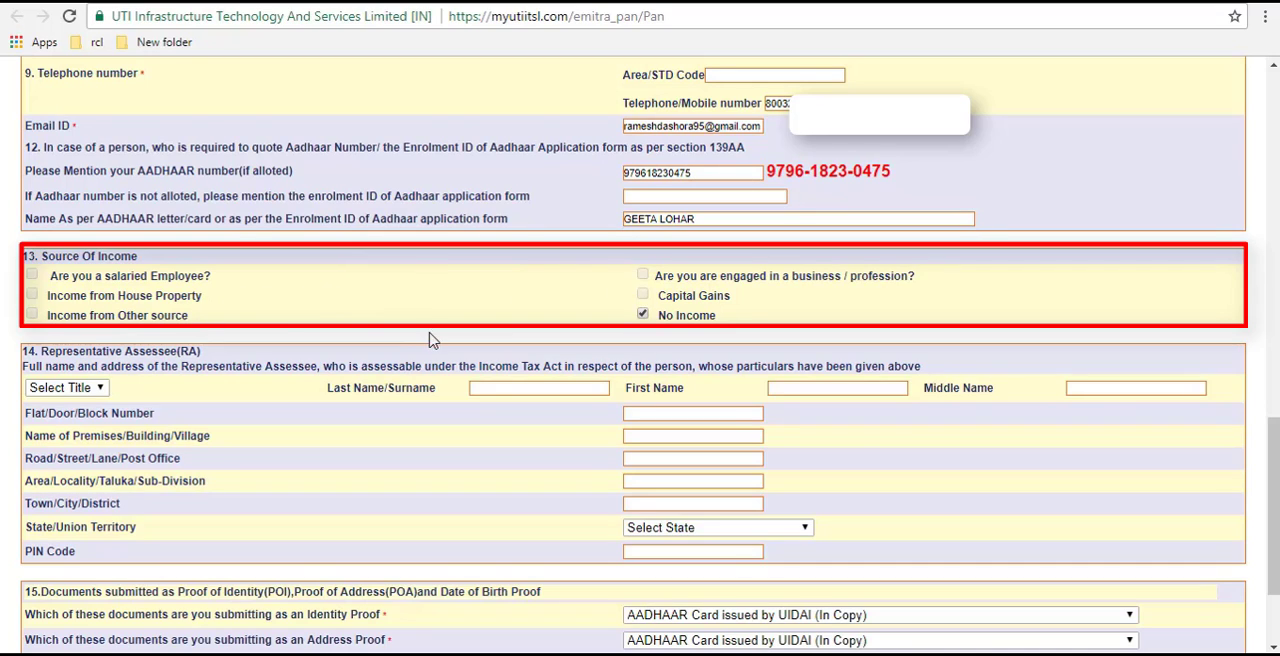
left_click(643, 314)
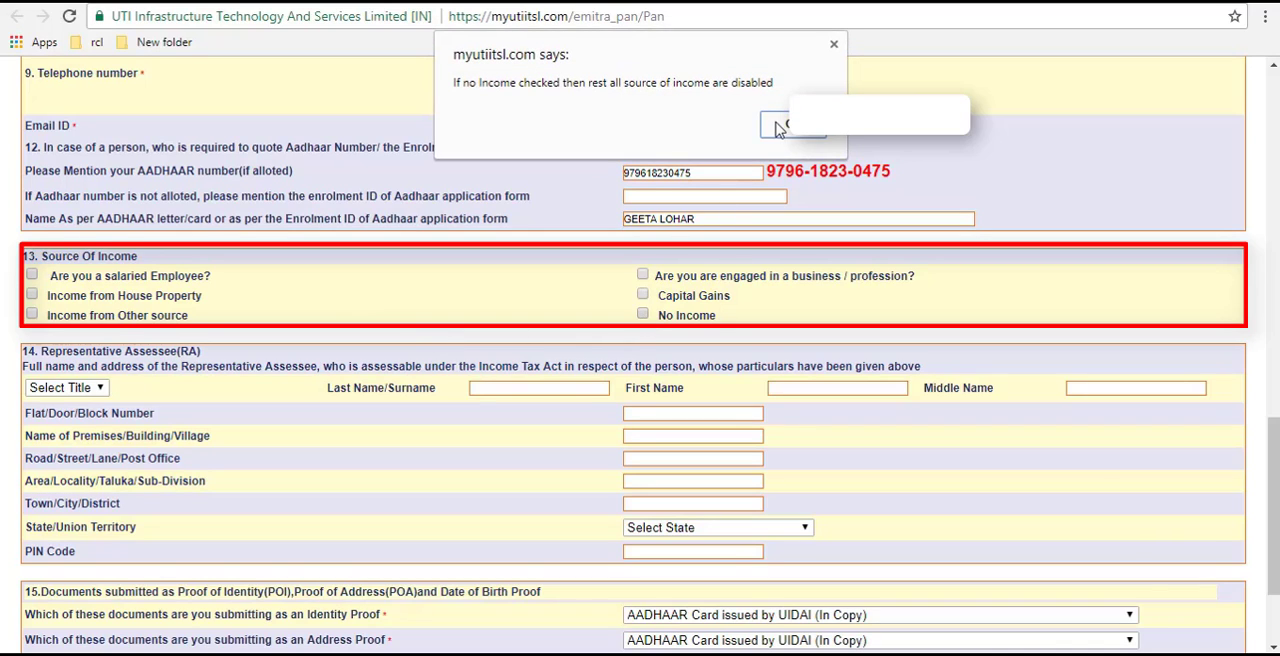
left_click(779, 128)
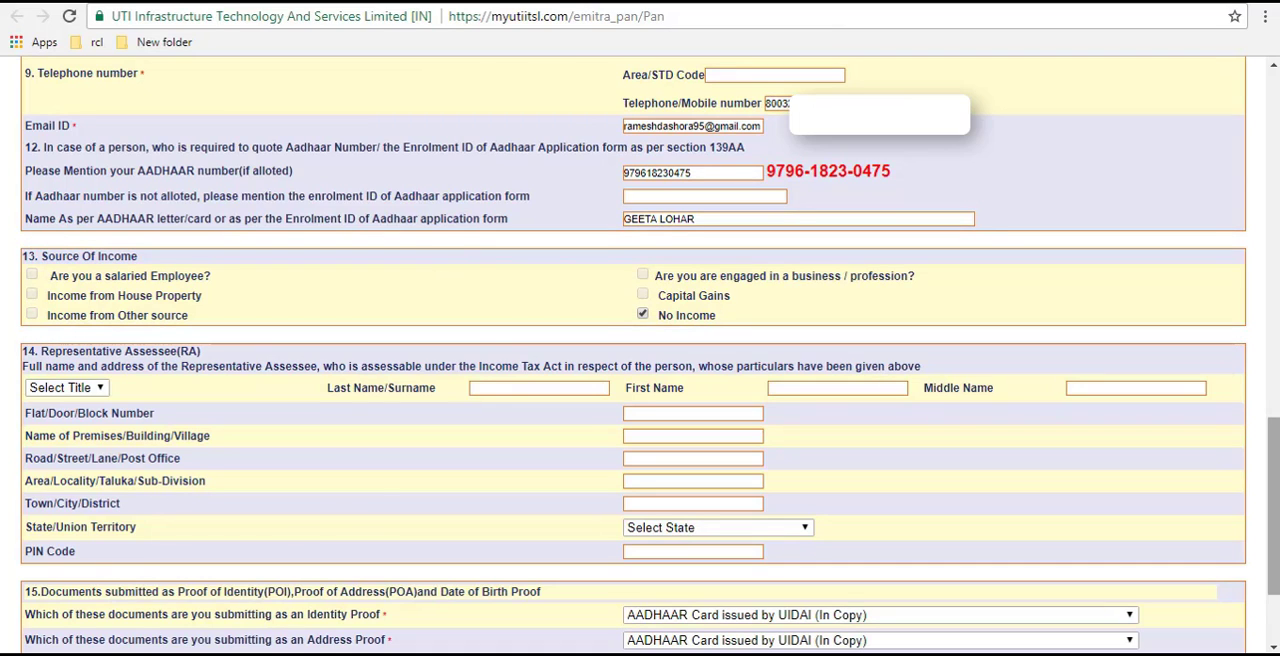
Examine the title choices for the Representative Assessee in section 14 without selecting one.
scroll(50, 200, "down", 3)
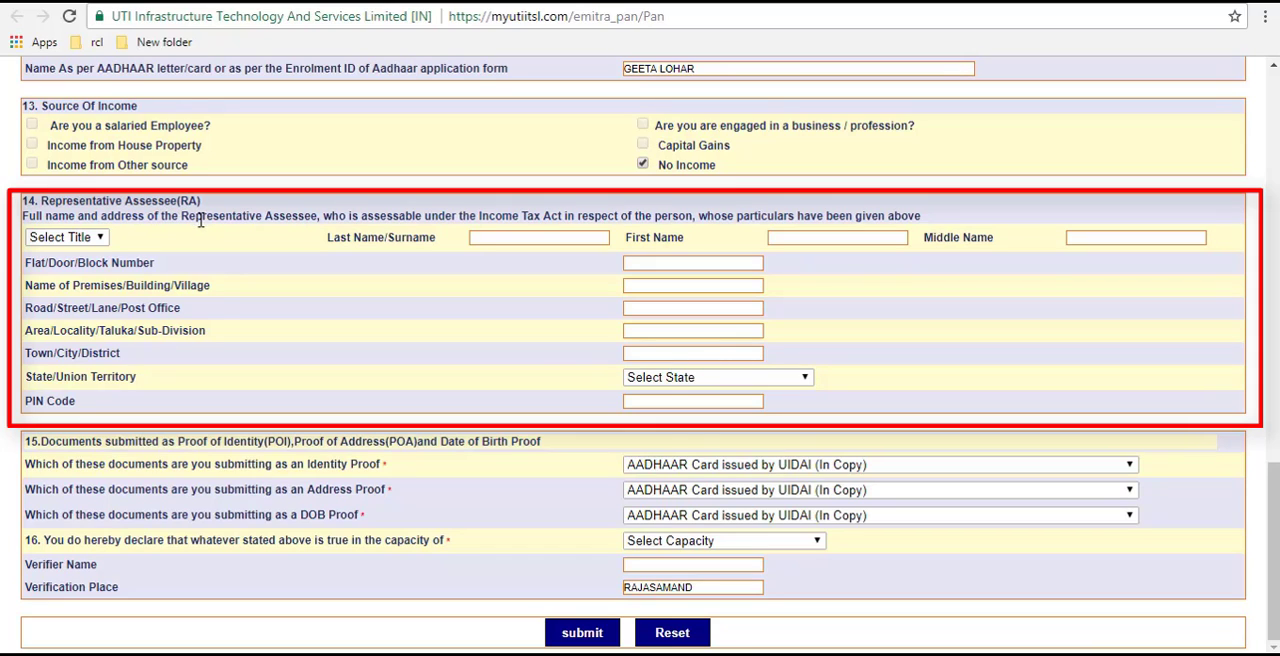
left_click(88, 241)
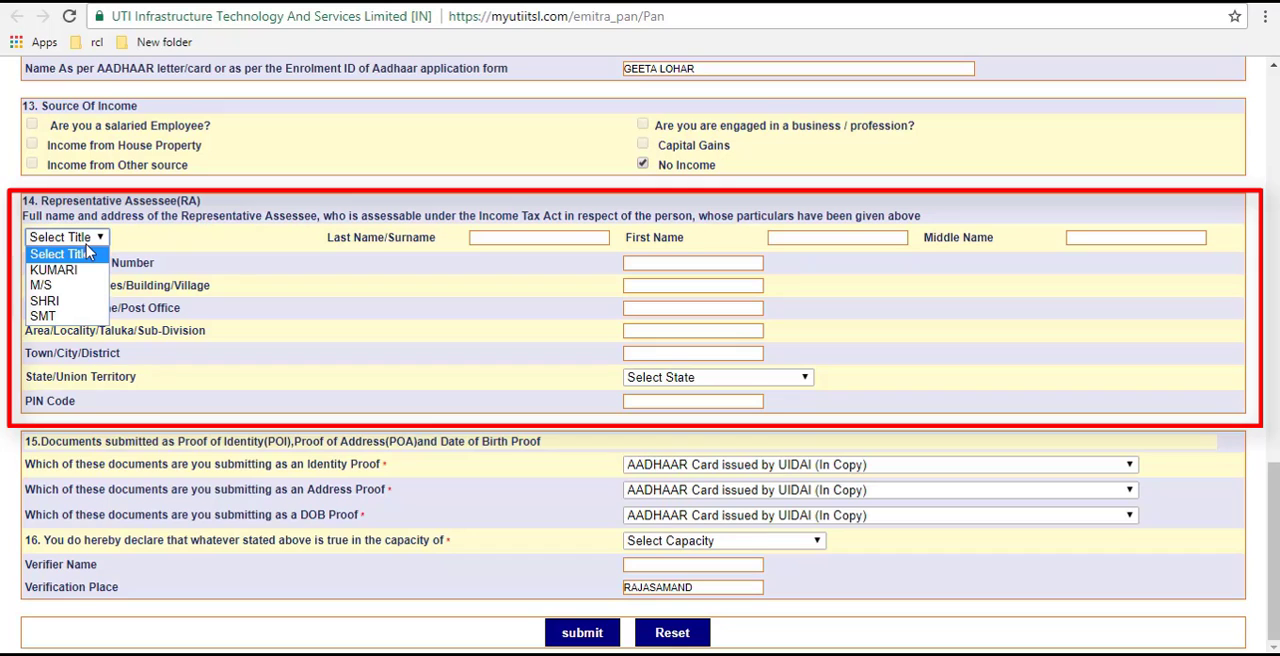
left_click(135, 244)
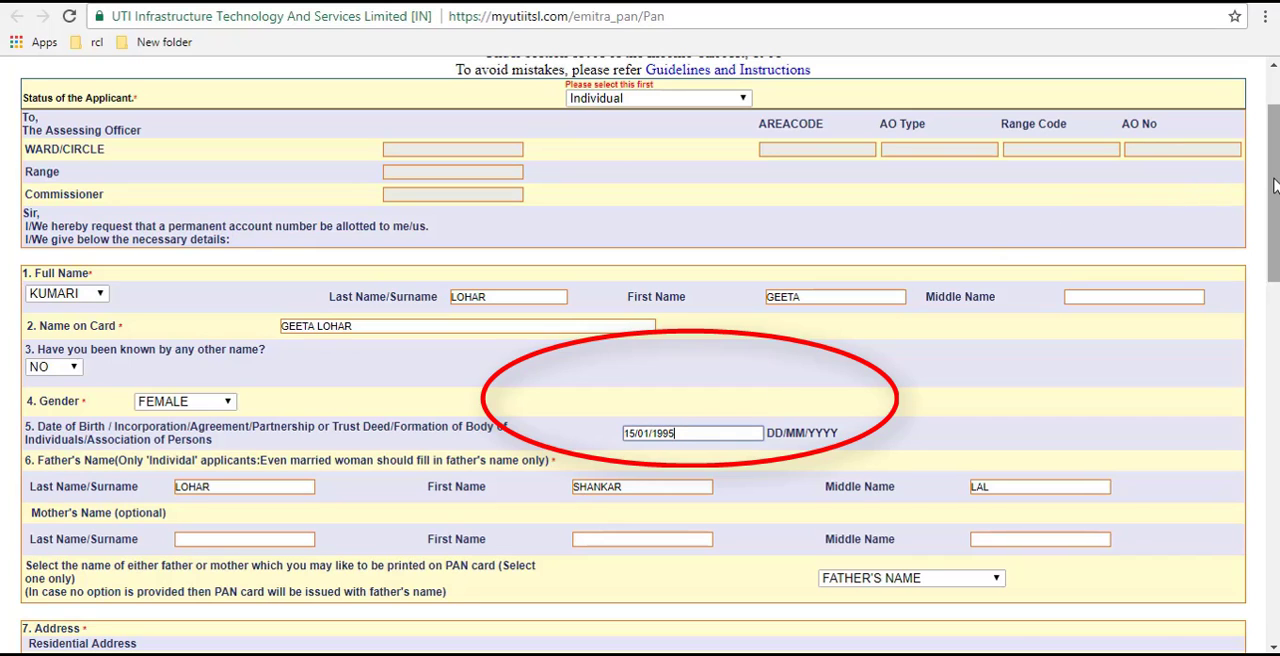
Enter the applicant's full name as the verifier name in section 16.
left_click_drag(1275, 185, 1275, 545)
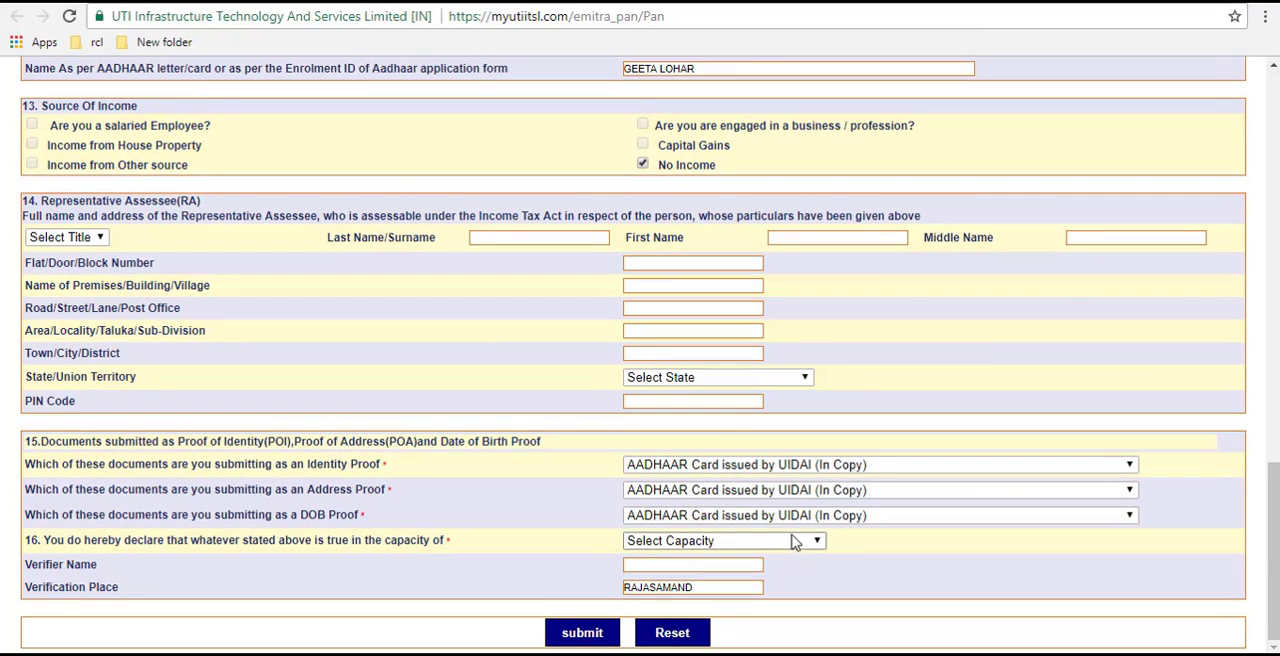
left_click(654, 562)
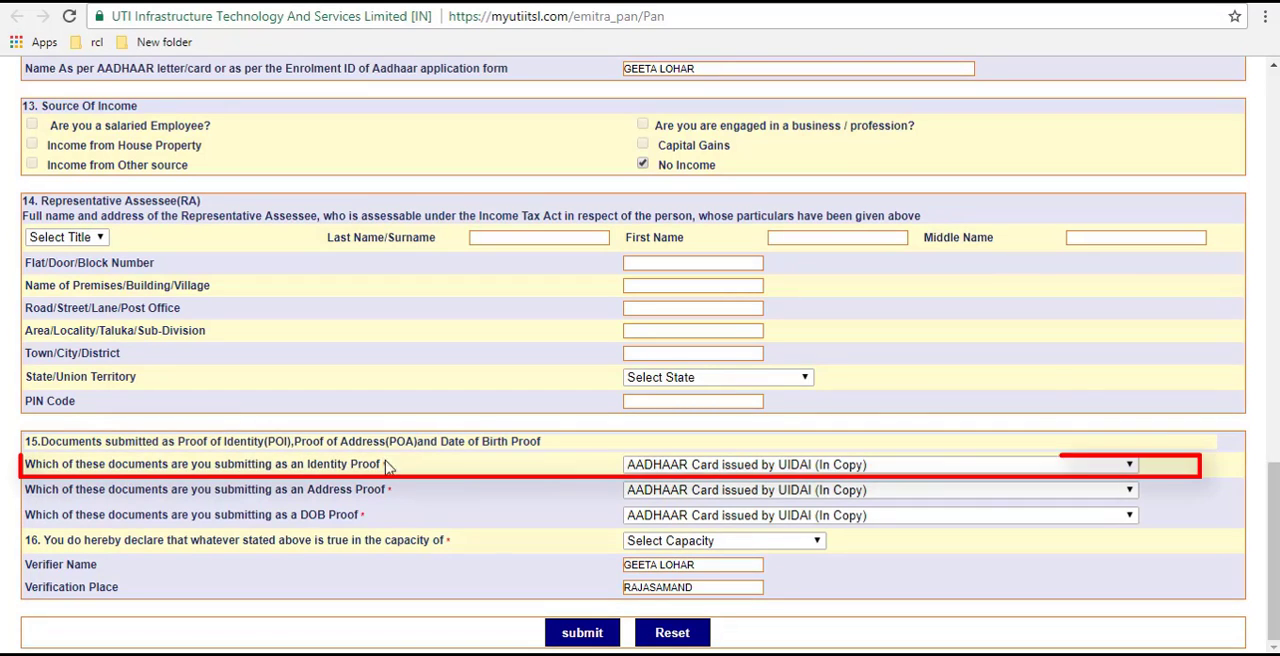
Use AADHAAR Card issued by UIDAI (In Copy) as the identity, address and date of birth proof.
left_click(686, 465)
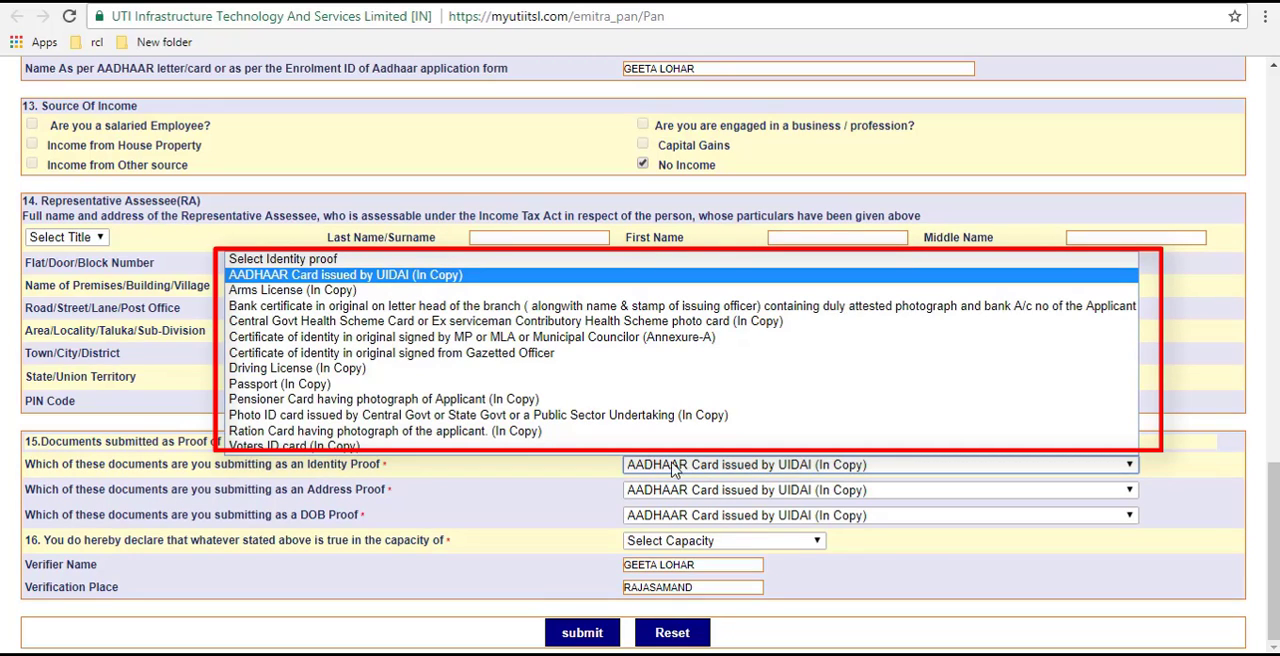
left_click(518, 492)
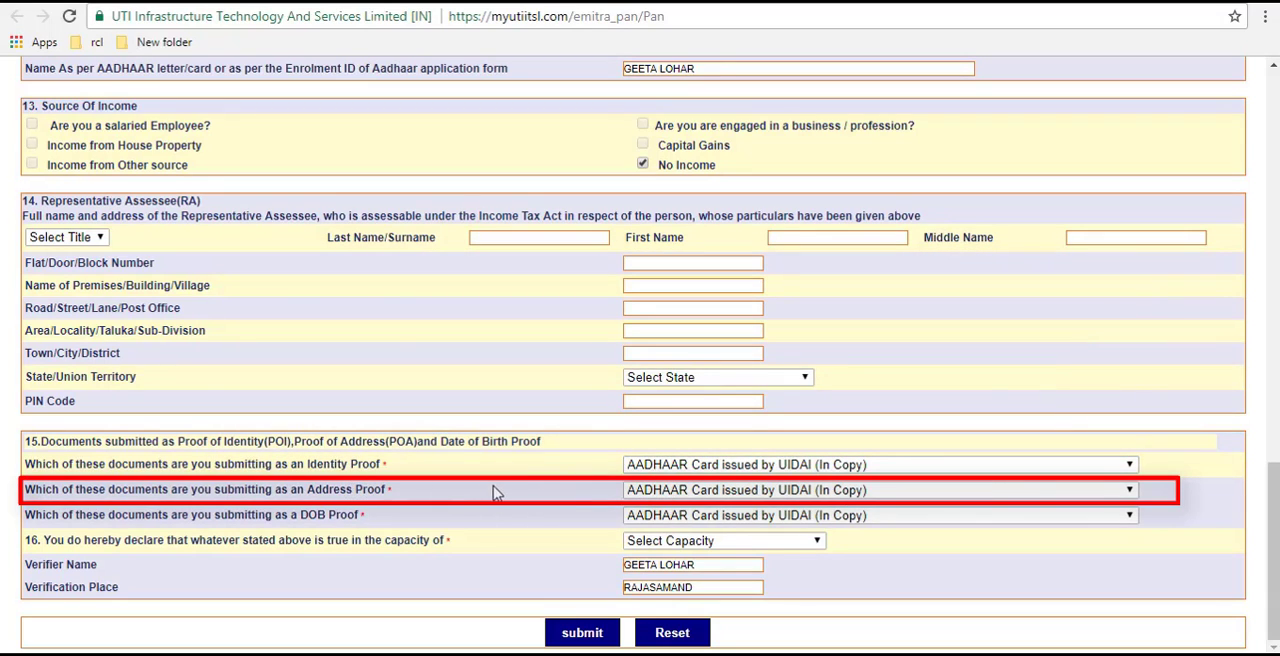
left_click(714, 499)
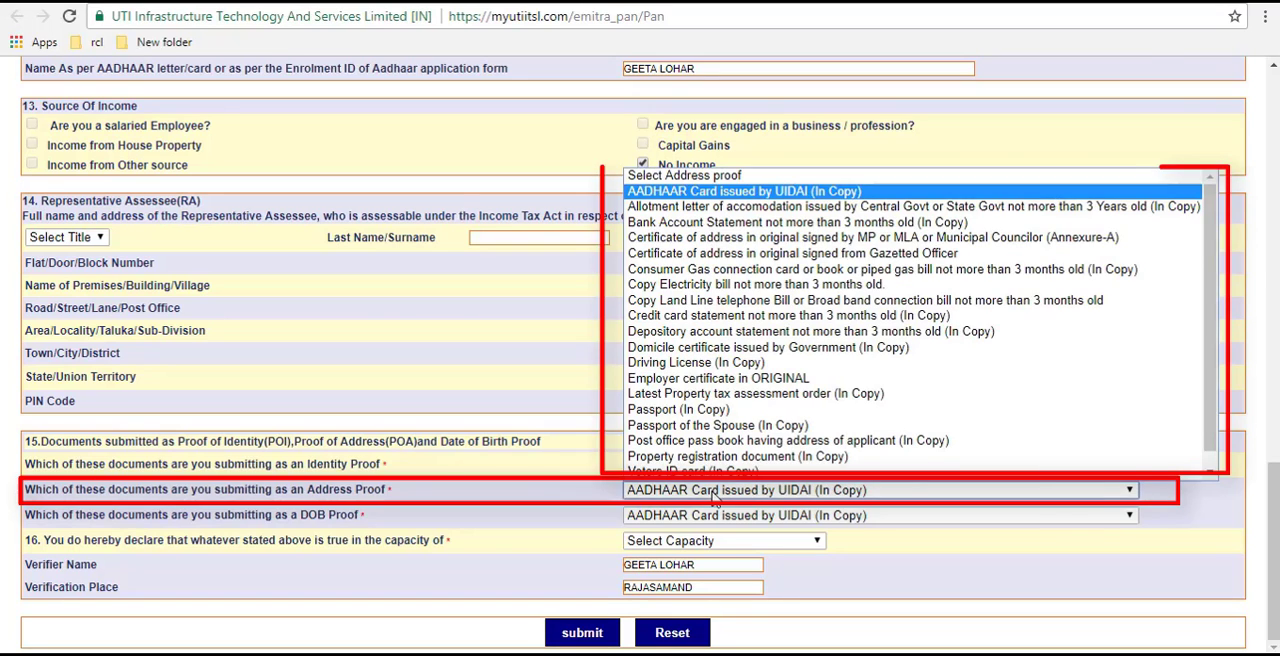
left_click(599, 505)
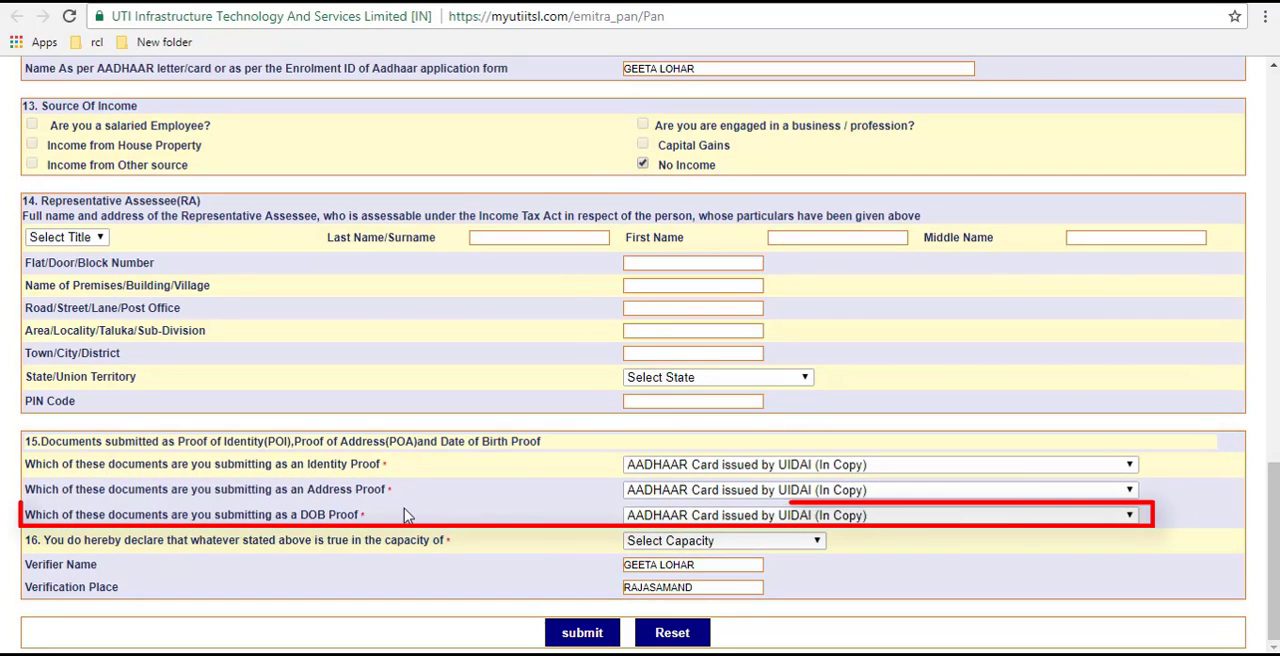
left_click(629, 522)
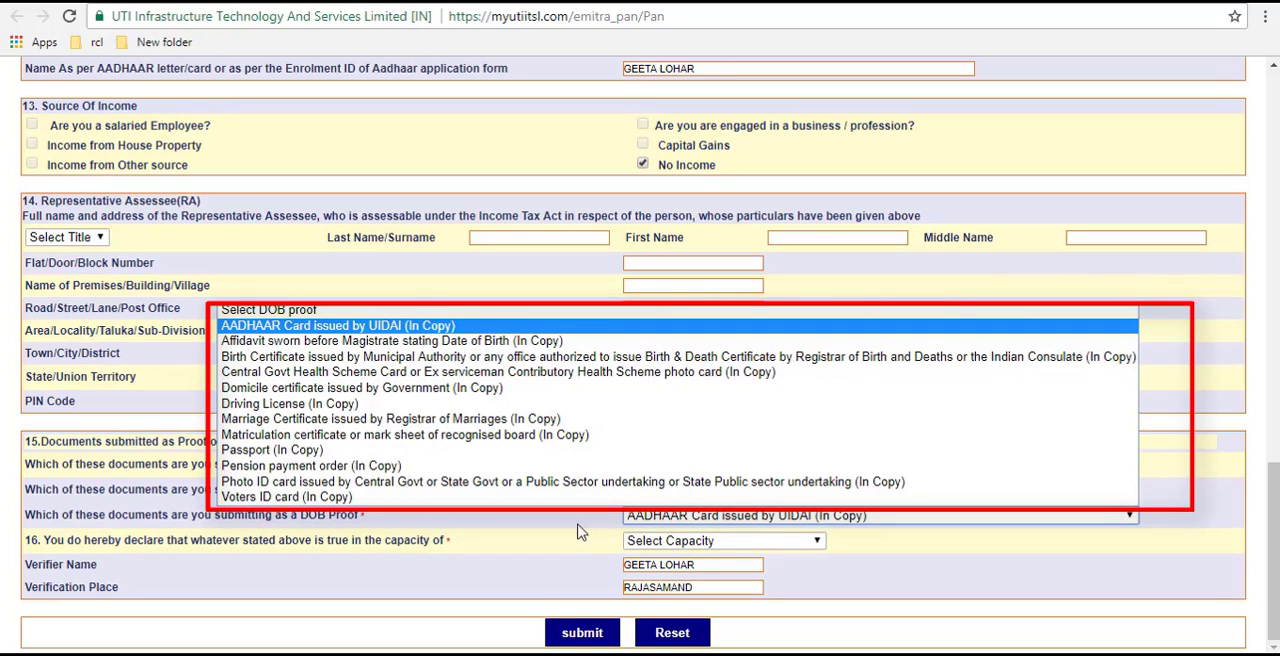
left_click(400, 334)
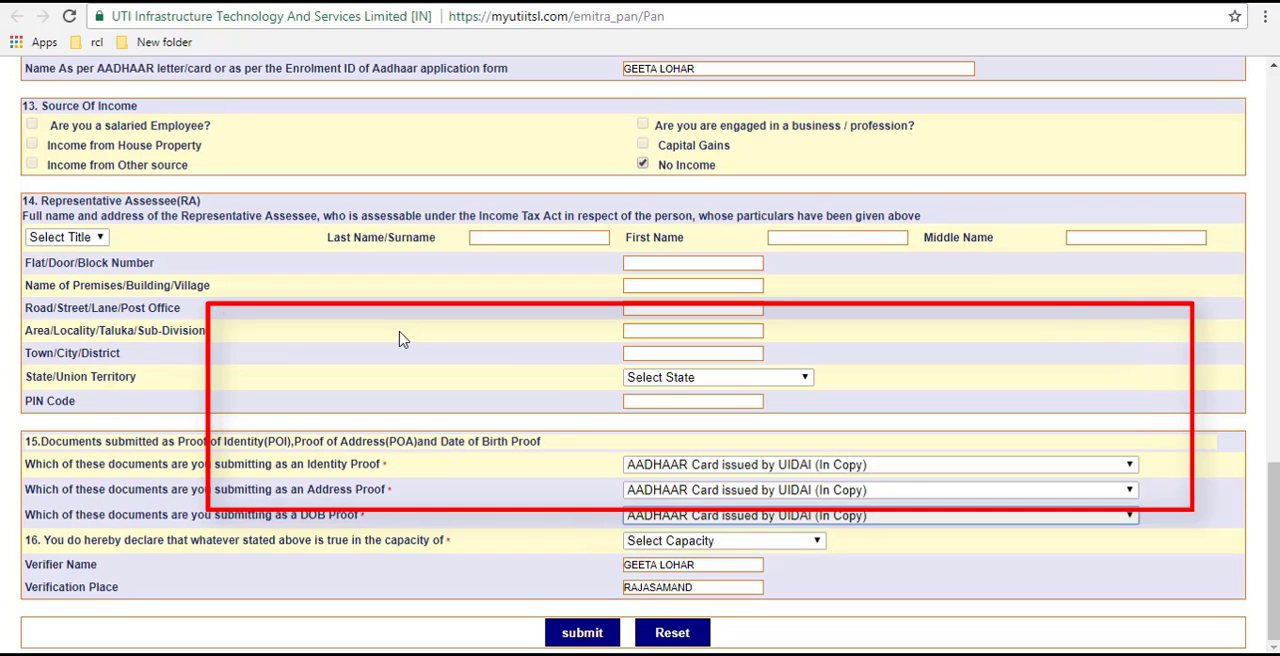
Declare the statement in the capacity of HIMSELF/HERSELF and submit the PAN application form.
left_click(650, 546)
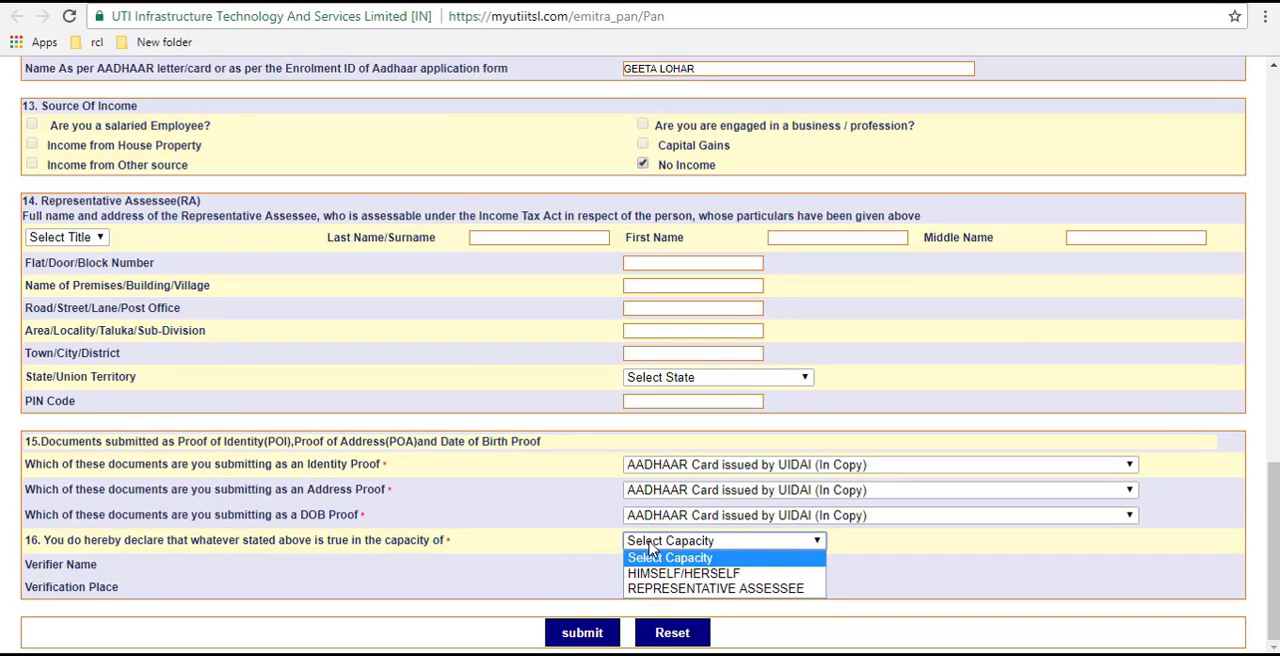
left_click(714, 577)
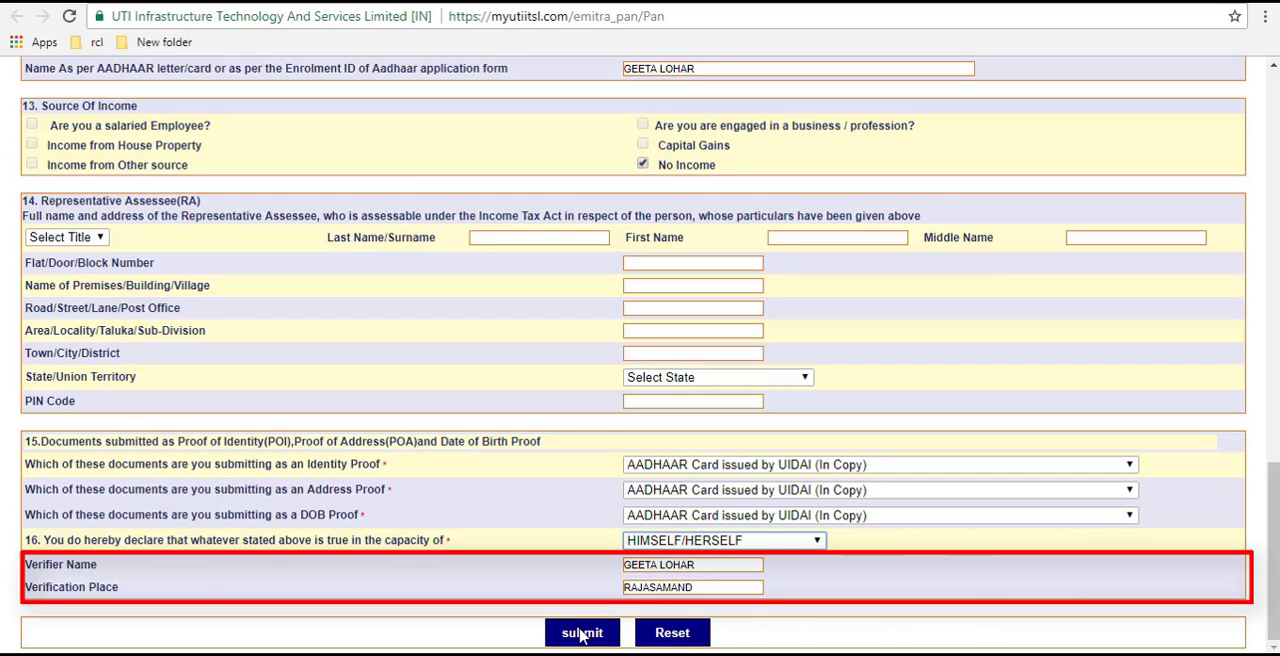
left_click(582, 633)
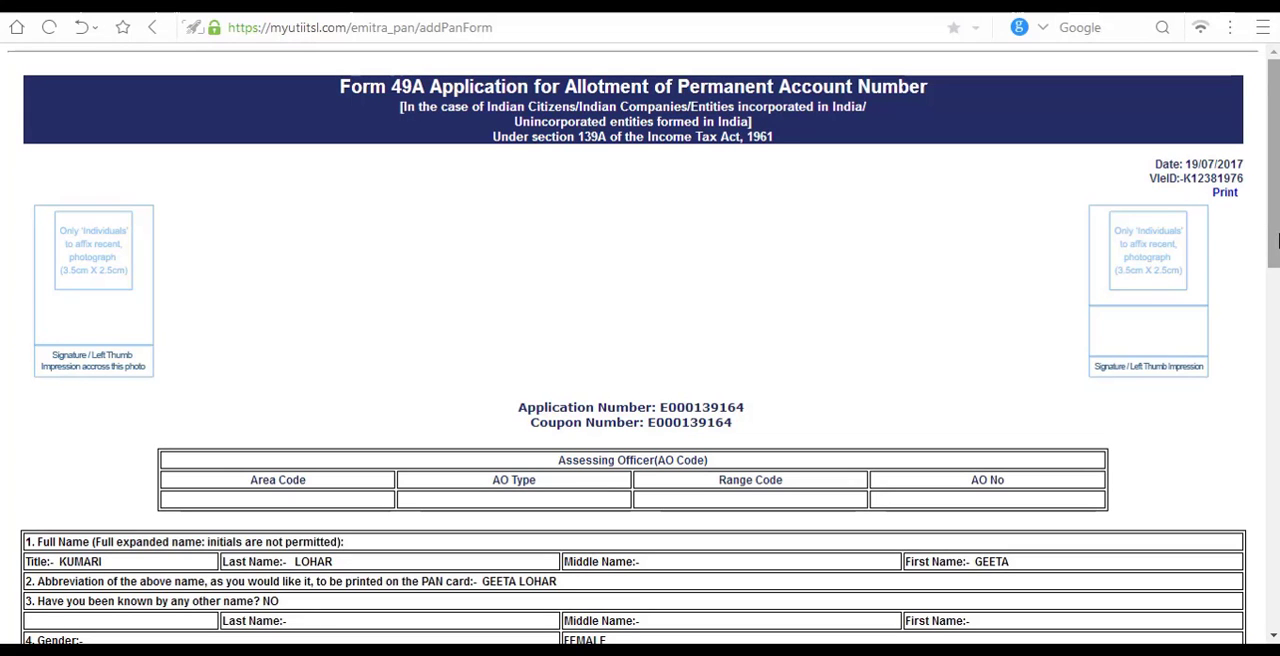
Review the photo and signature boxes on the generated Form 49A and print the form.
left_click_drag(1277, 240, 1277, 273)
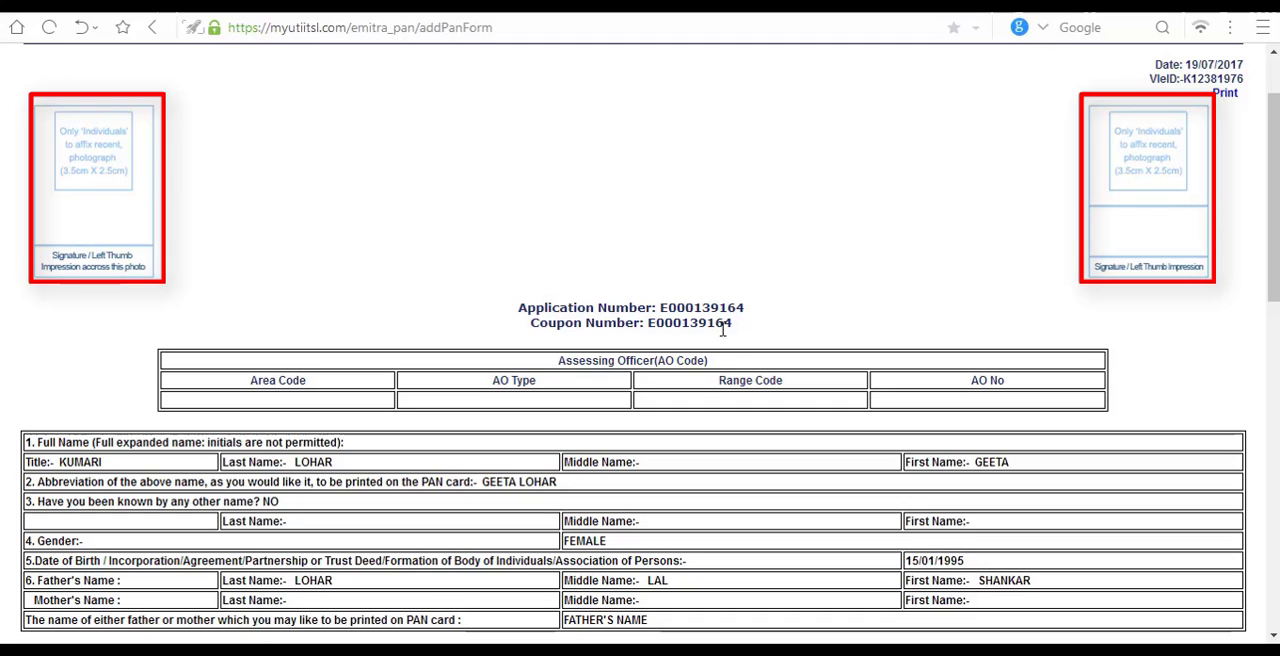
mouse_move(1278, 246)
left_mouse_down()
mouse_move(1278, 324)
mouse_move(1228, 198)
left_mouse_up()
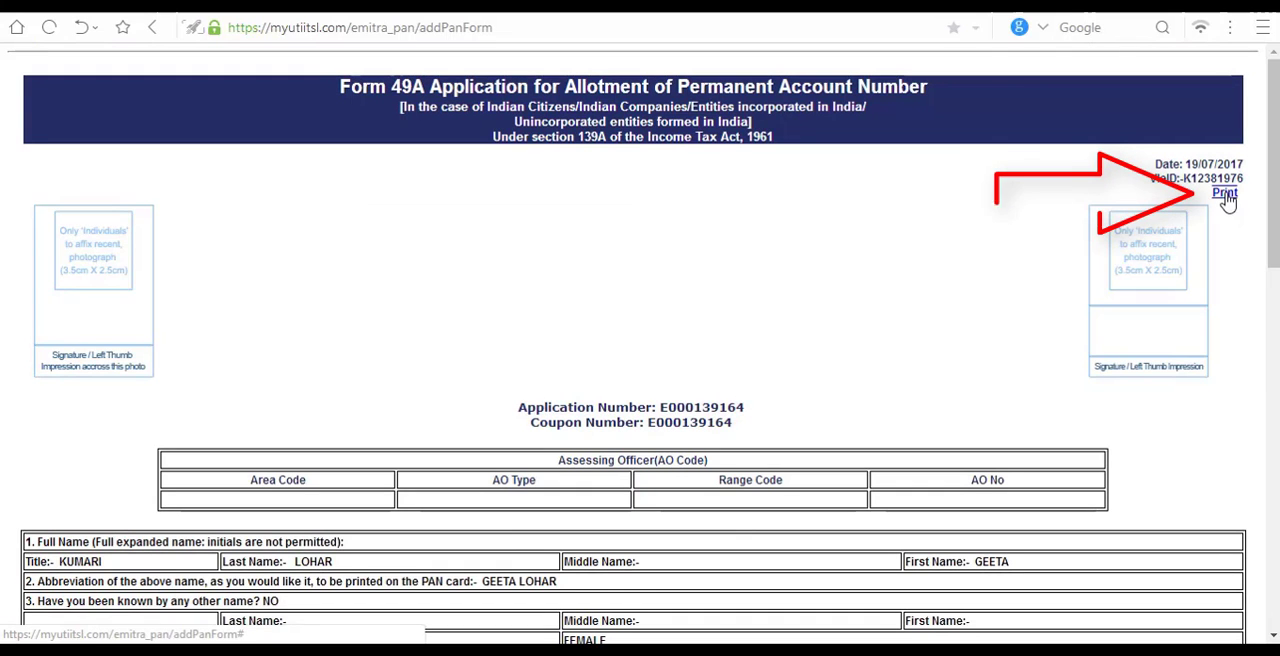
left_click(1226, 195)
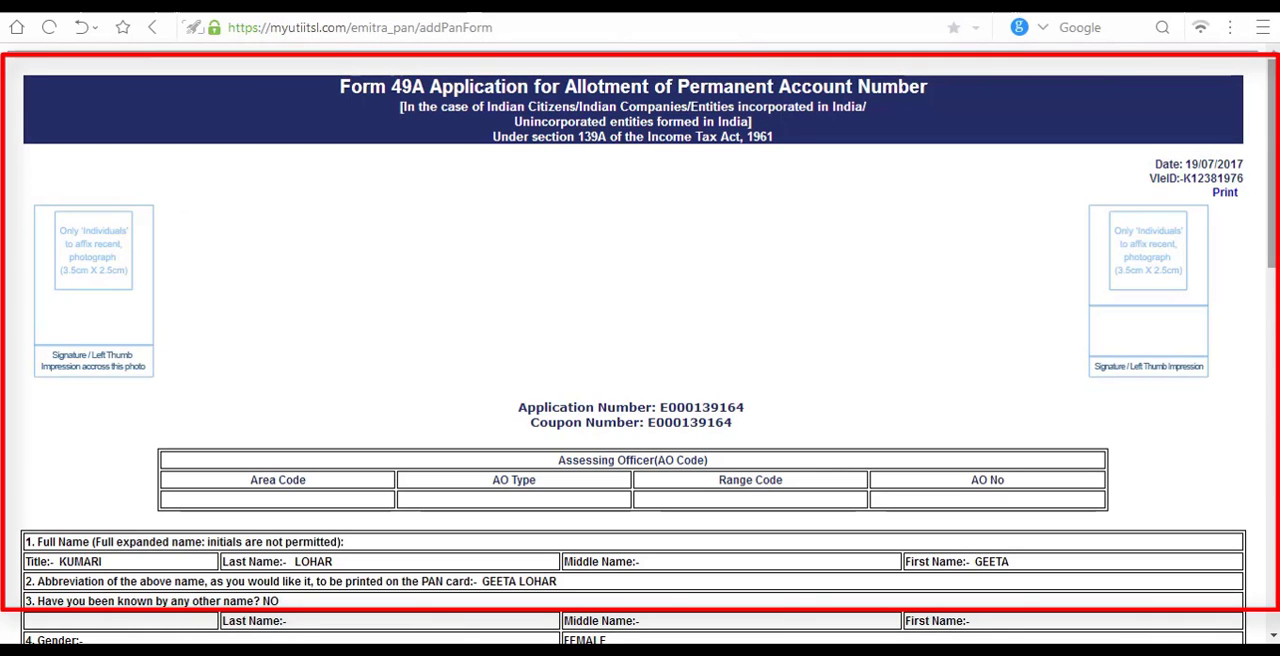
Examine the scanned, signed Form 49A, checking the affixed photos, both signatures and the applicant's details.
left_click_drag(1278, 235, 1278, 240)
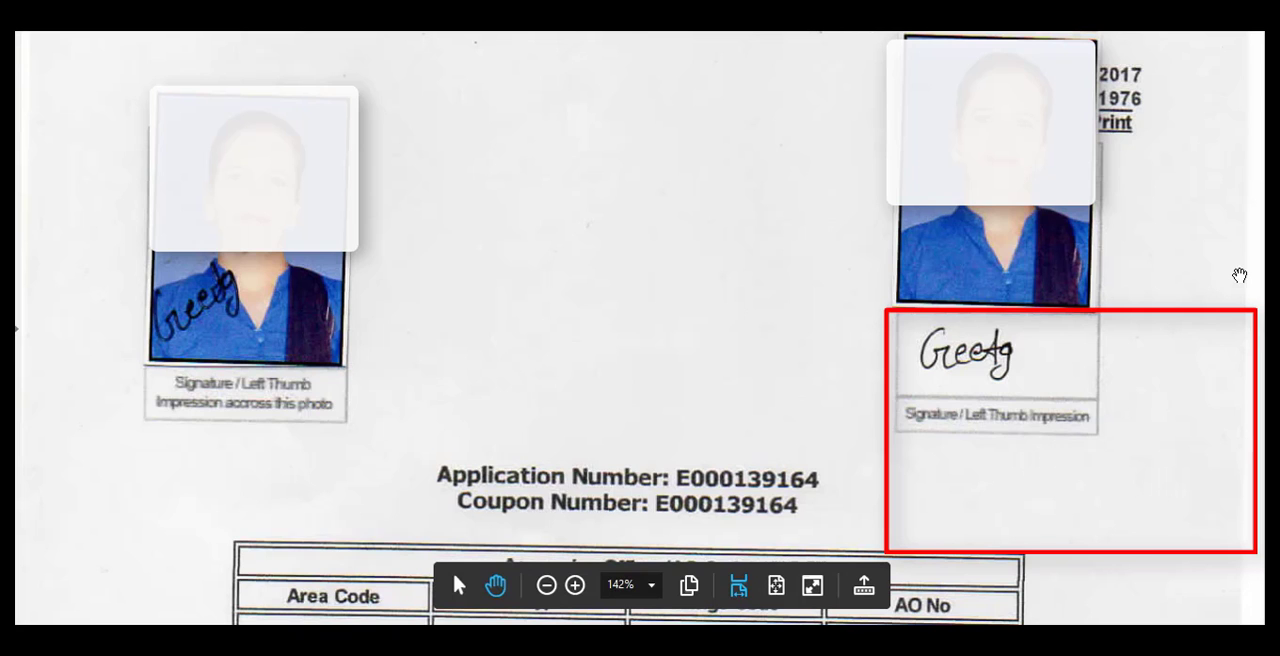
scroll(640, 330, "down", 5)
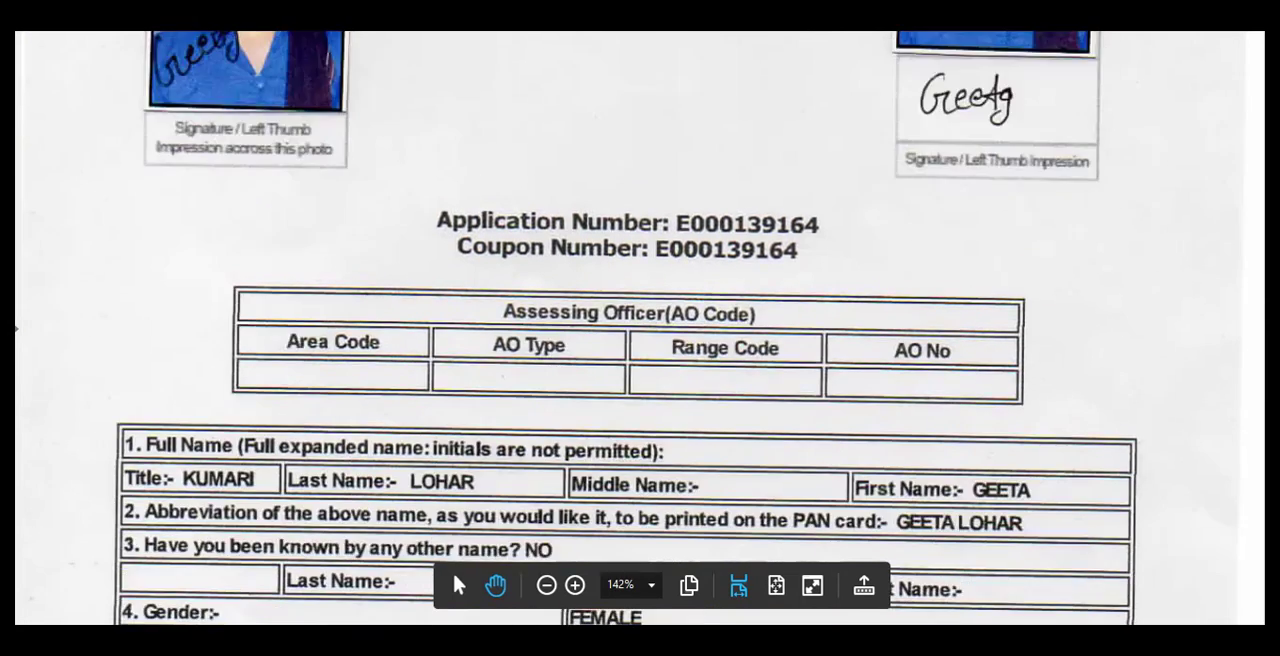
scroll(640, 330, "down", 5)
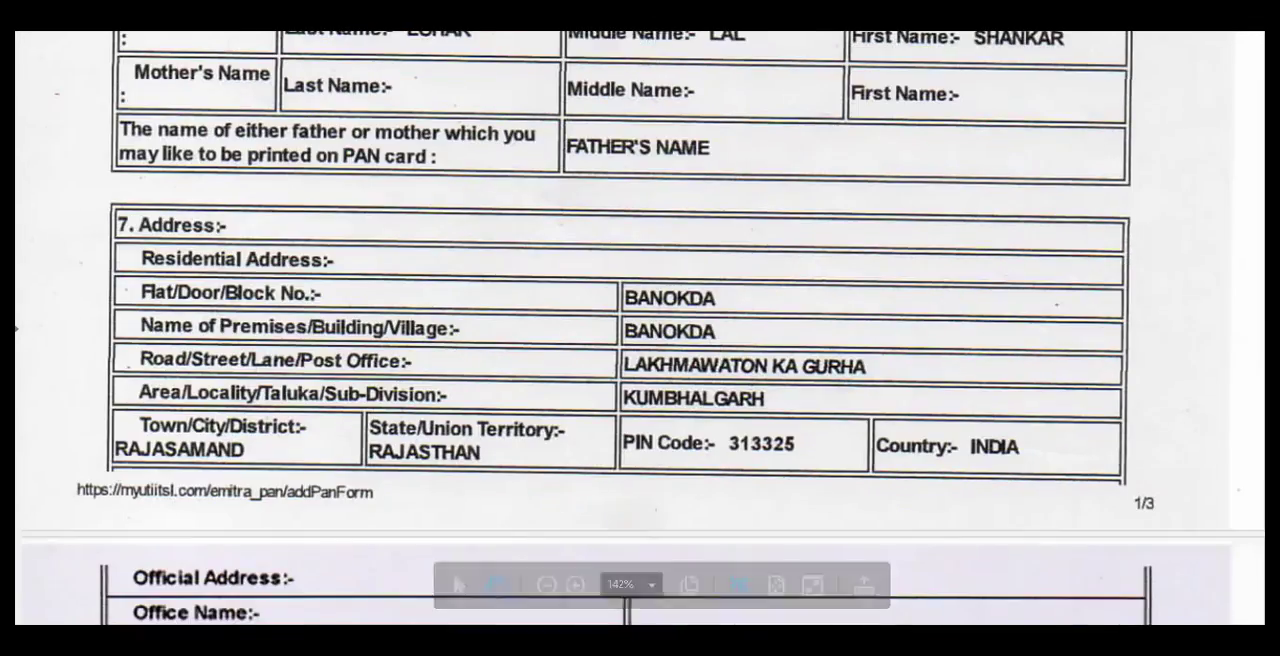
scroll(640, 330, "down", 8)
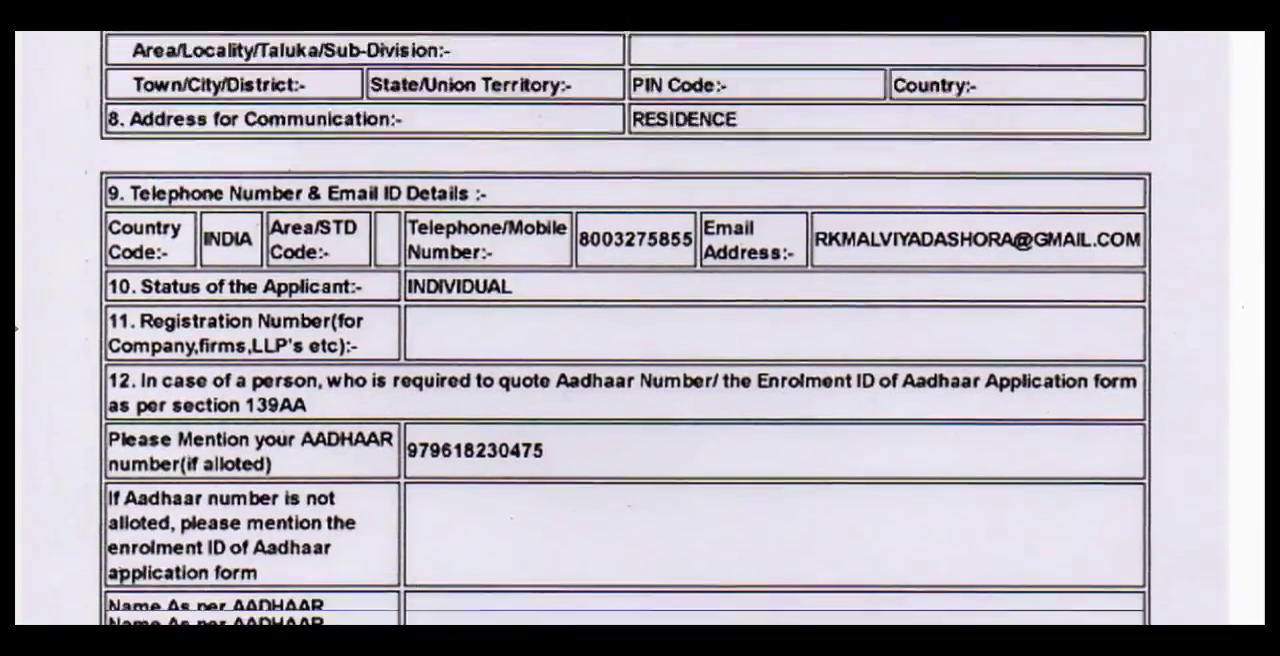
scroll(640, 330, "down", 5)
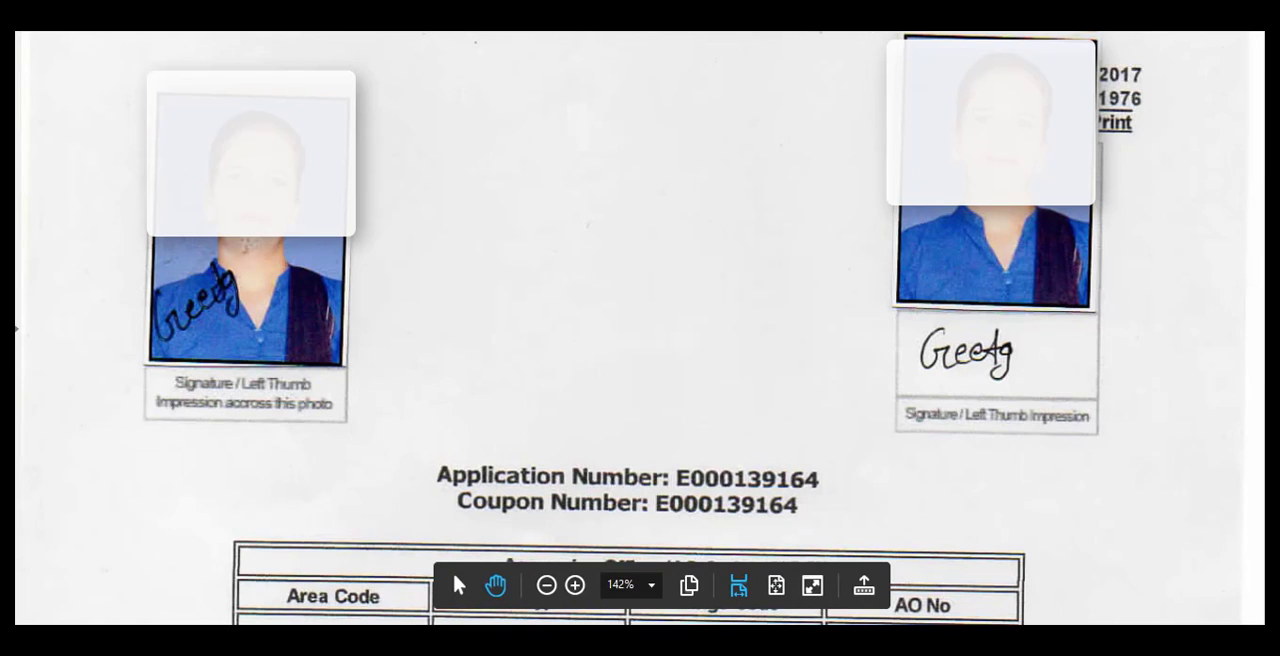
scroll(640, 330, "down", 5)
scroll(640, 330, "down", 5)
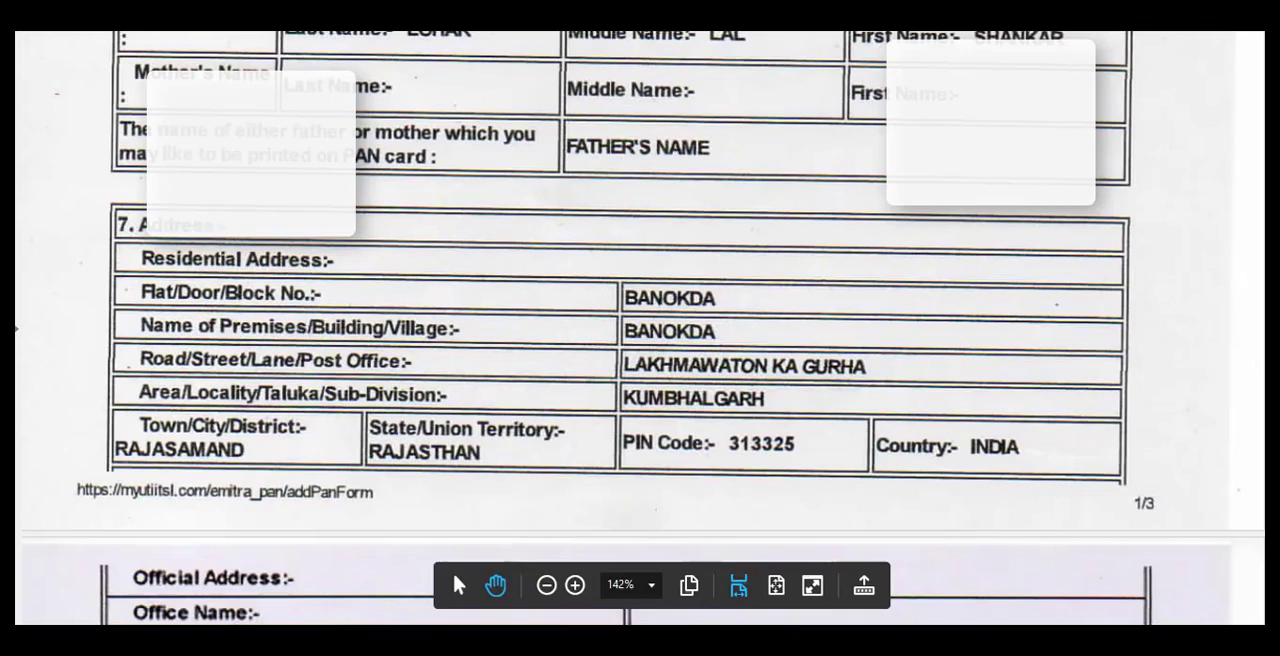
scroll(640, 330, "down", 1)
scroll(640, 330, "down", 9)
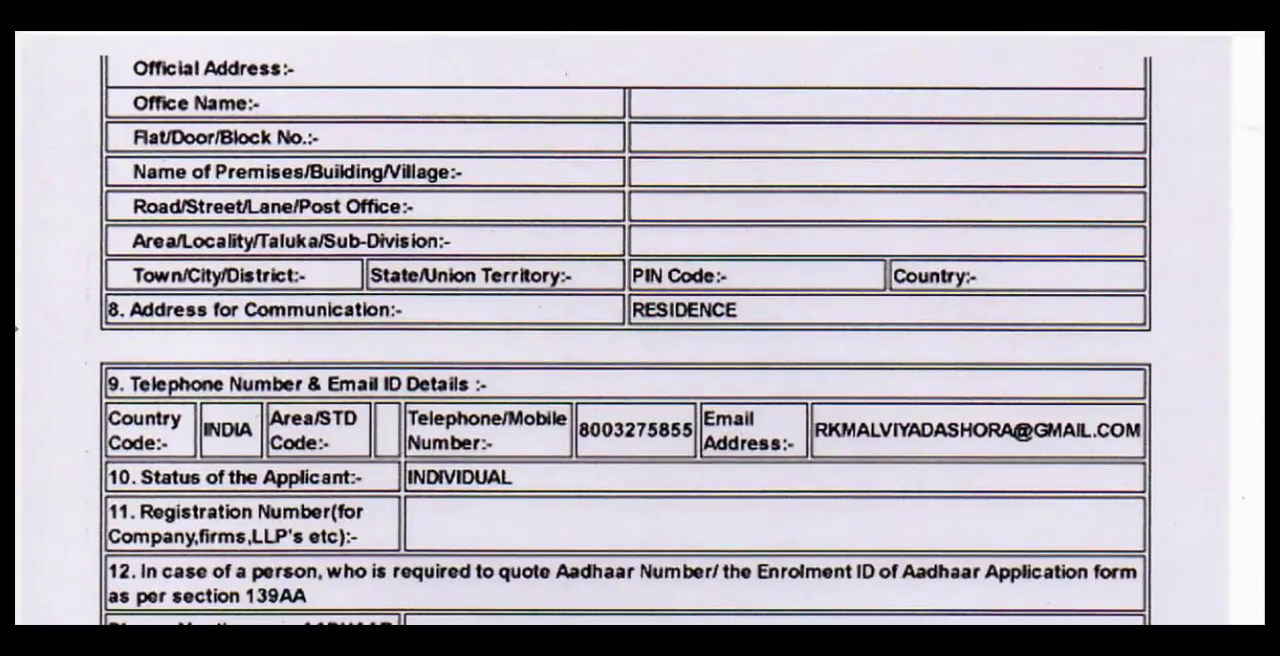
scroll(640, 328, "down", 10)
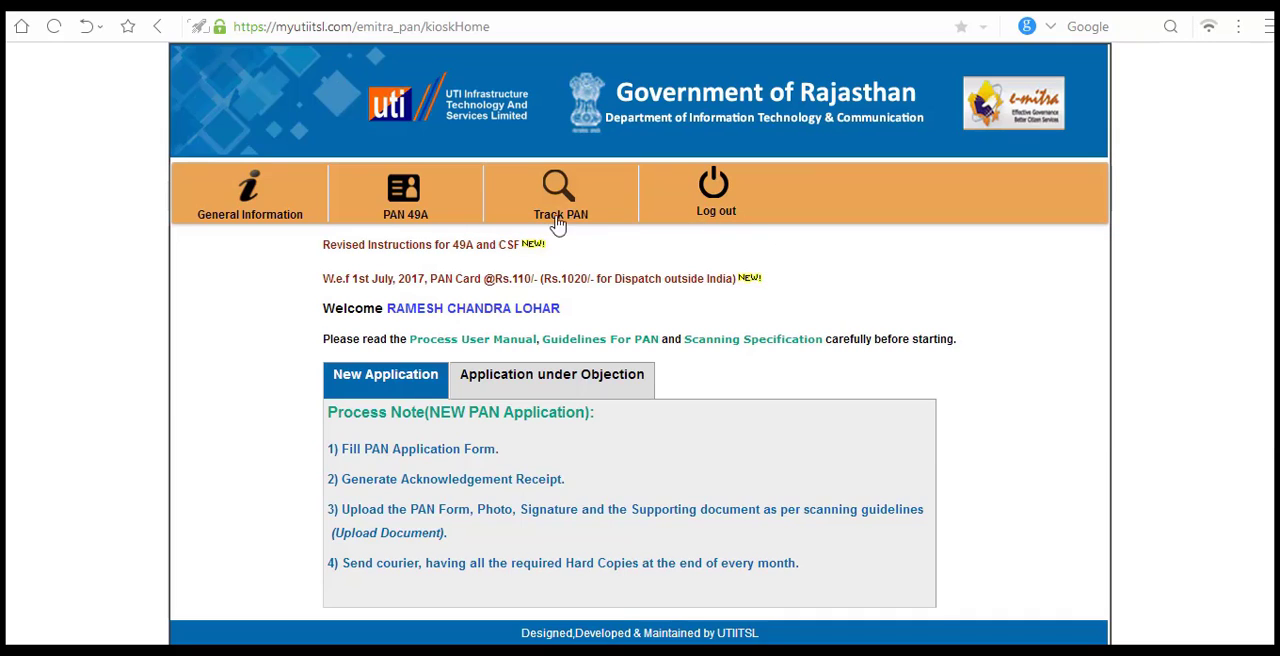
Open Upload Document for PAN 49A, select the applicant's pending application and accept the picture specification notice.
left_click(425, 207)
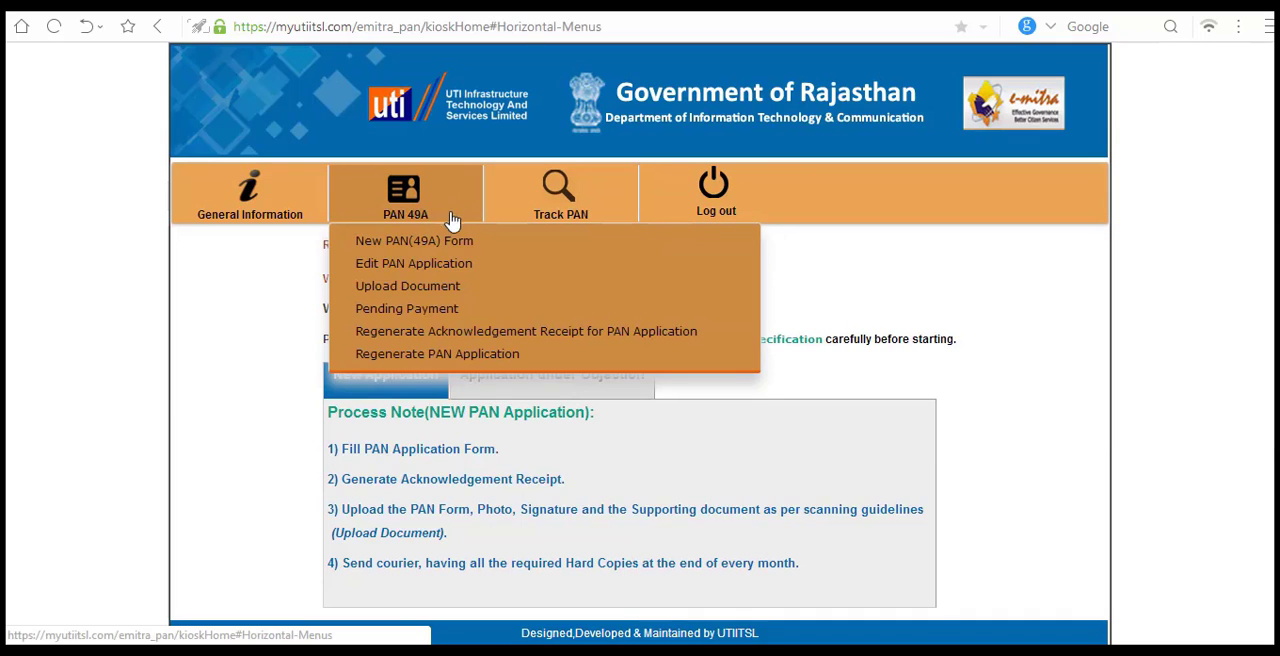
left_click(435, 291)
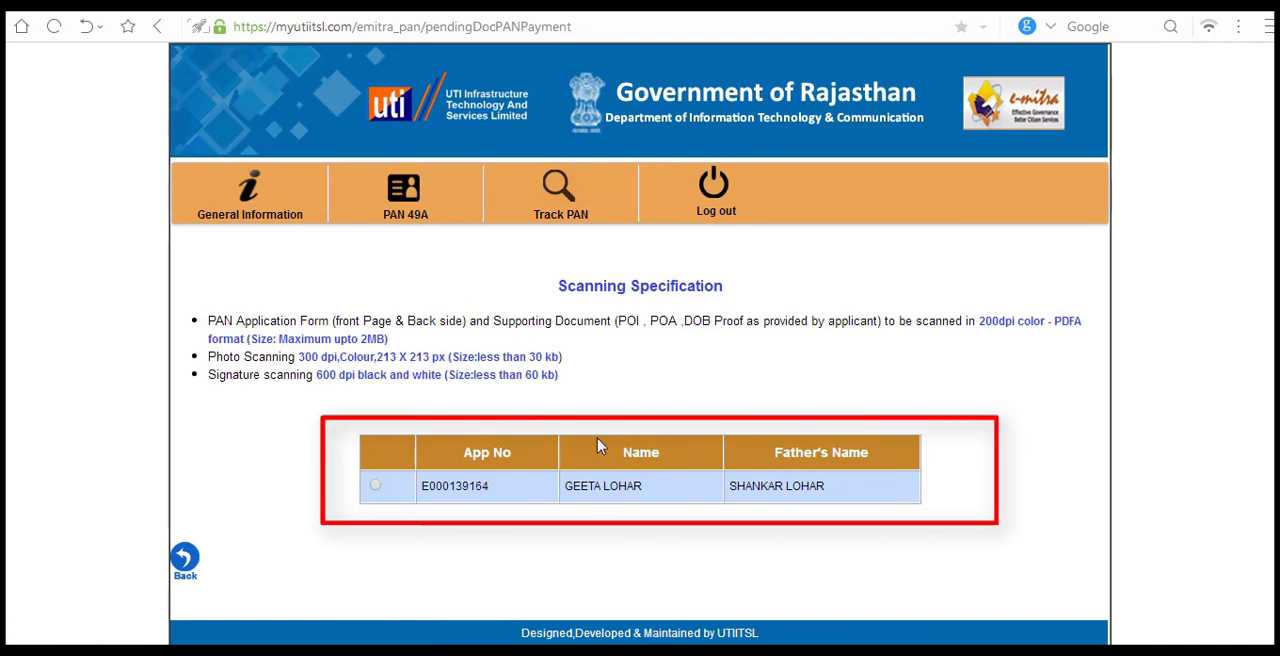
left_click(377, 488)
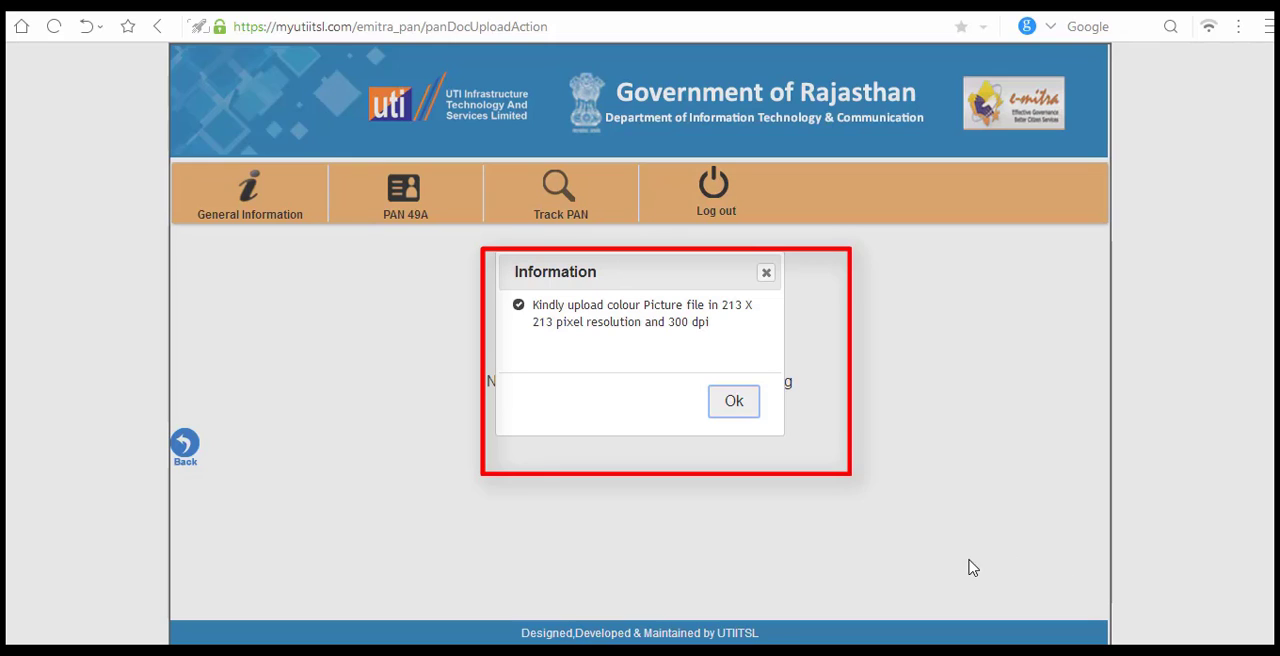
left_click(735, 410)
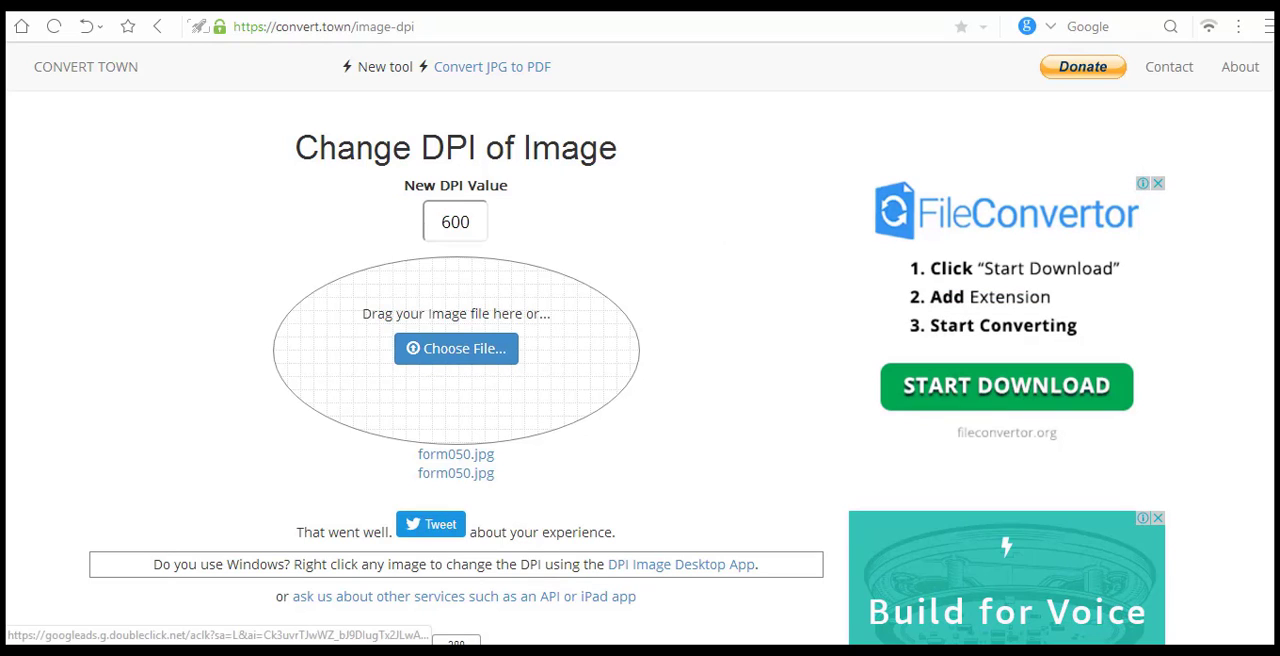
Open the browser's download list to locate the form image converted to 600 DPI.
key("ctrl+j")
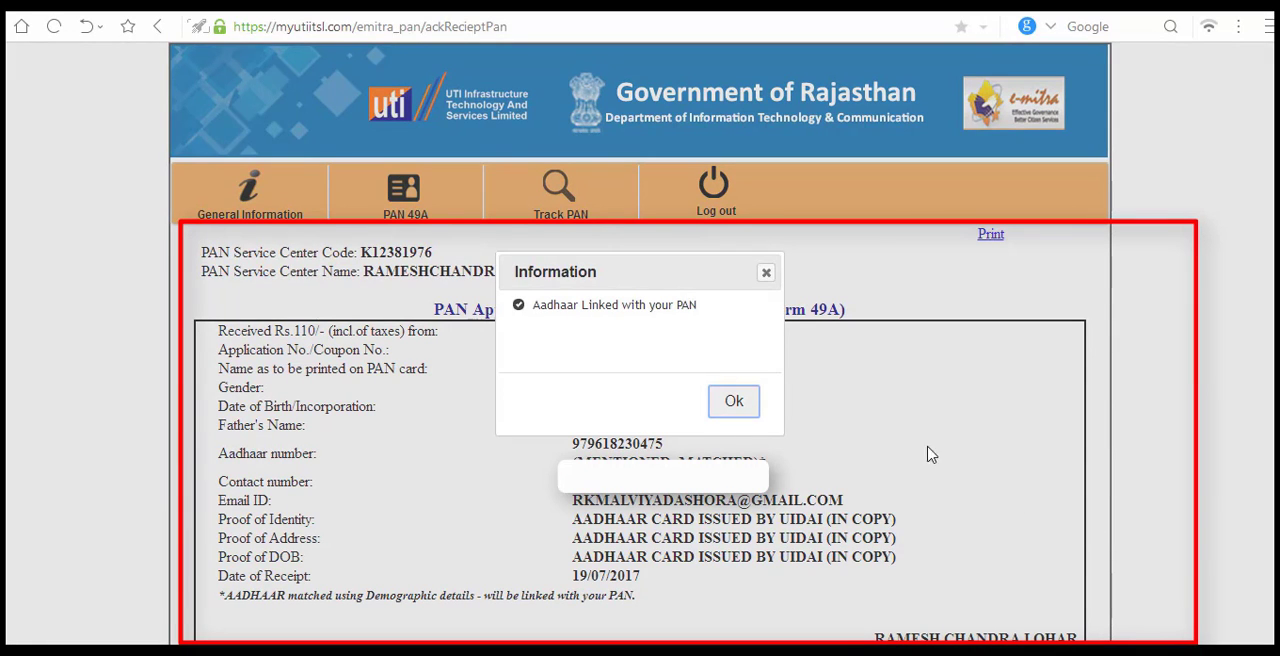
Acknowledge the Aadhaar linking notice and print the Form 49A PAN application acknowledgement receipt.
left_click(734, 405)
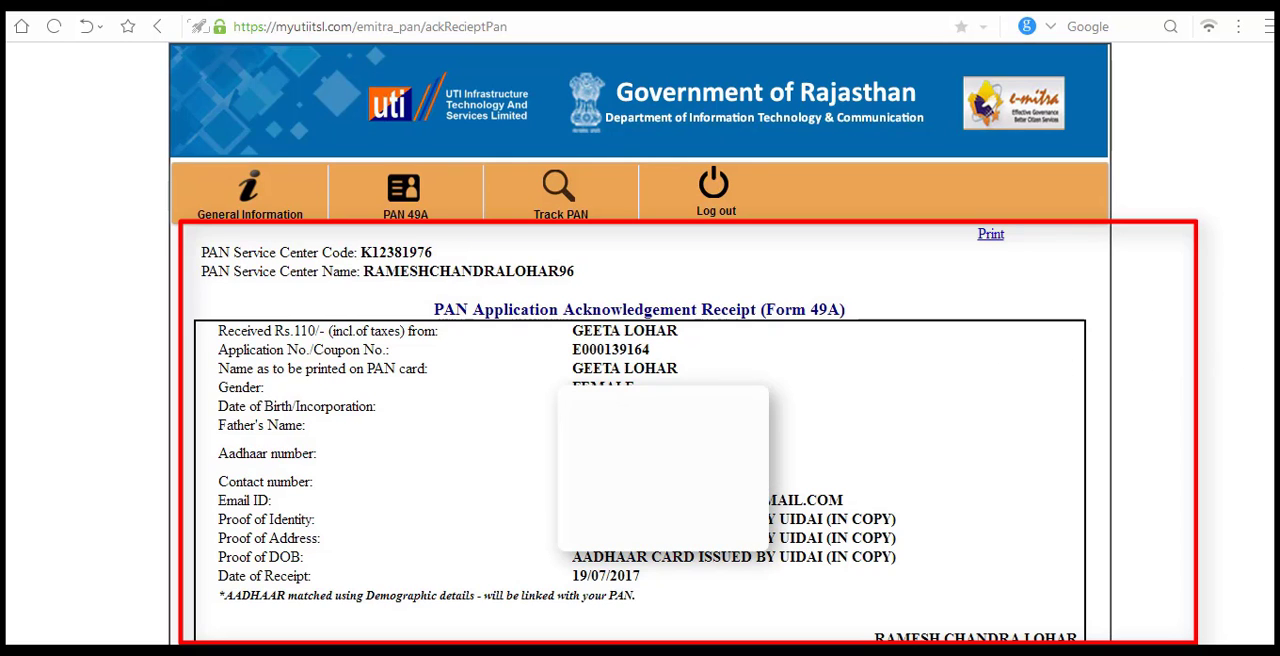
scroll(1150, 360, "down", 1)
left_click(988, 160)
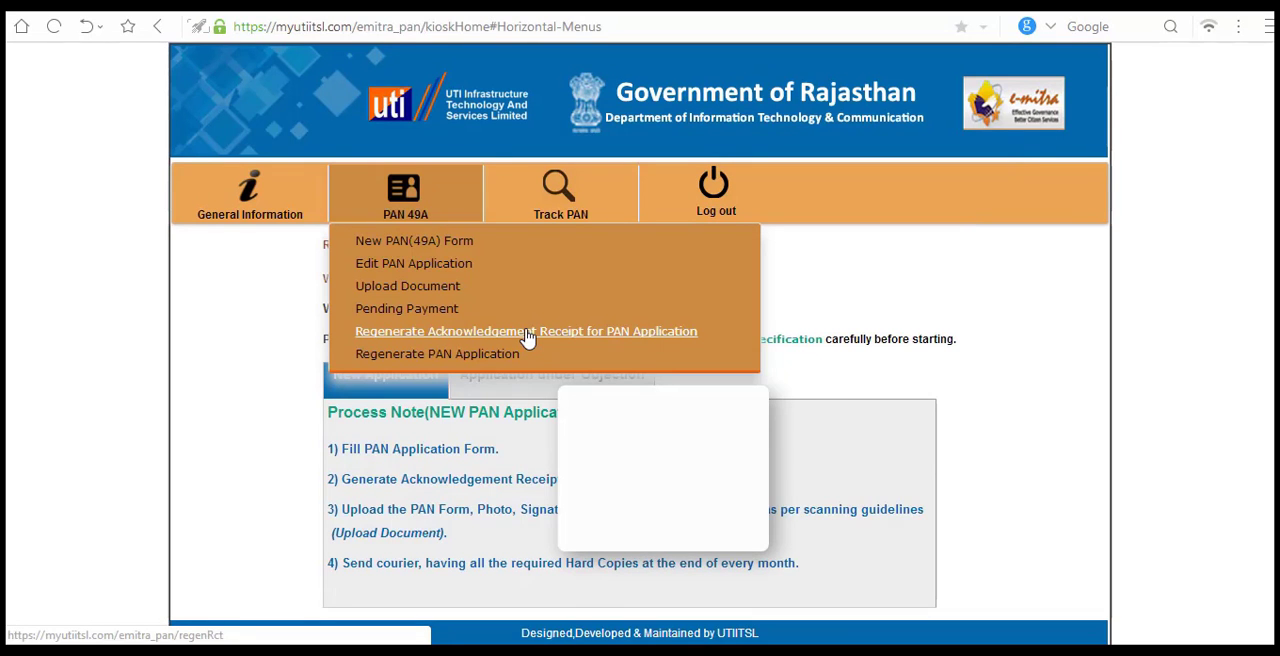
Look at the PAN 49A options for regenerating the acknowledgement receipt and regenerating the PAN application, including the application number field.
left_click(527, 333)
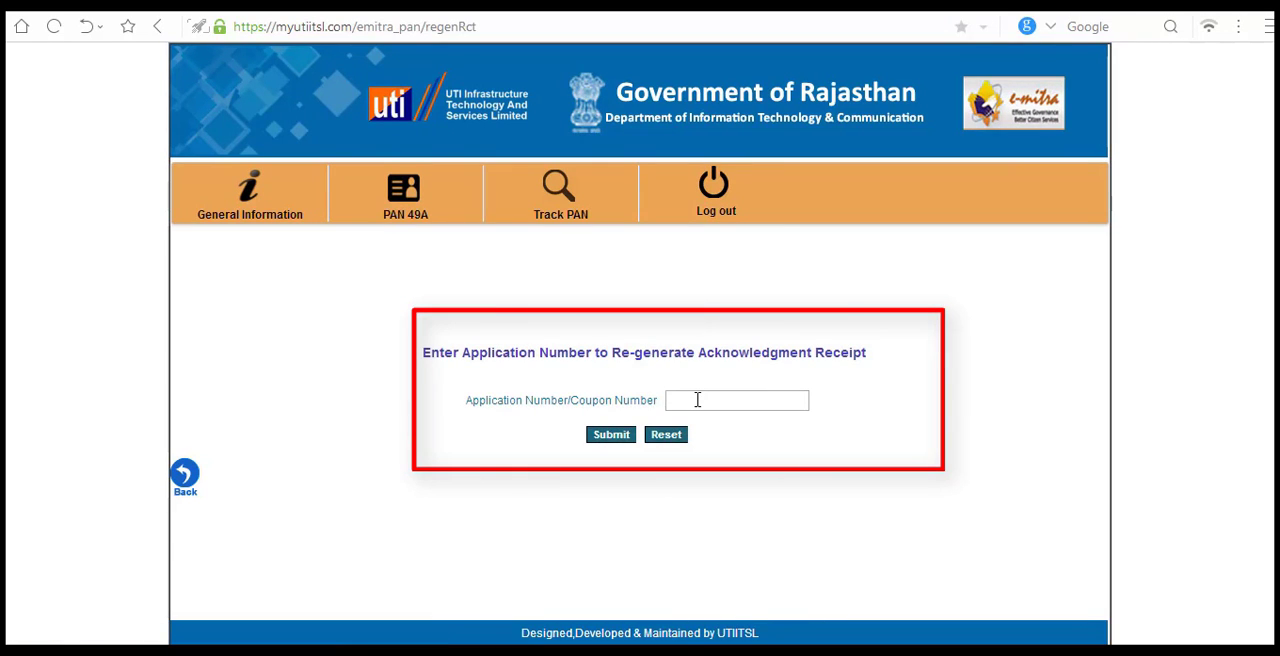
left_click(398, 212)
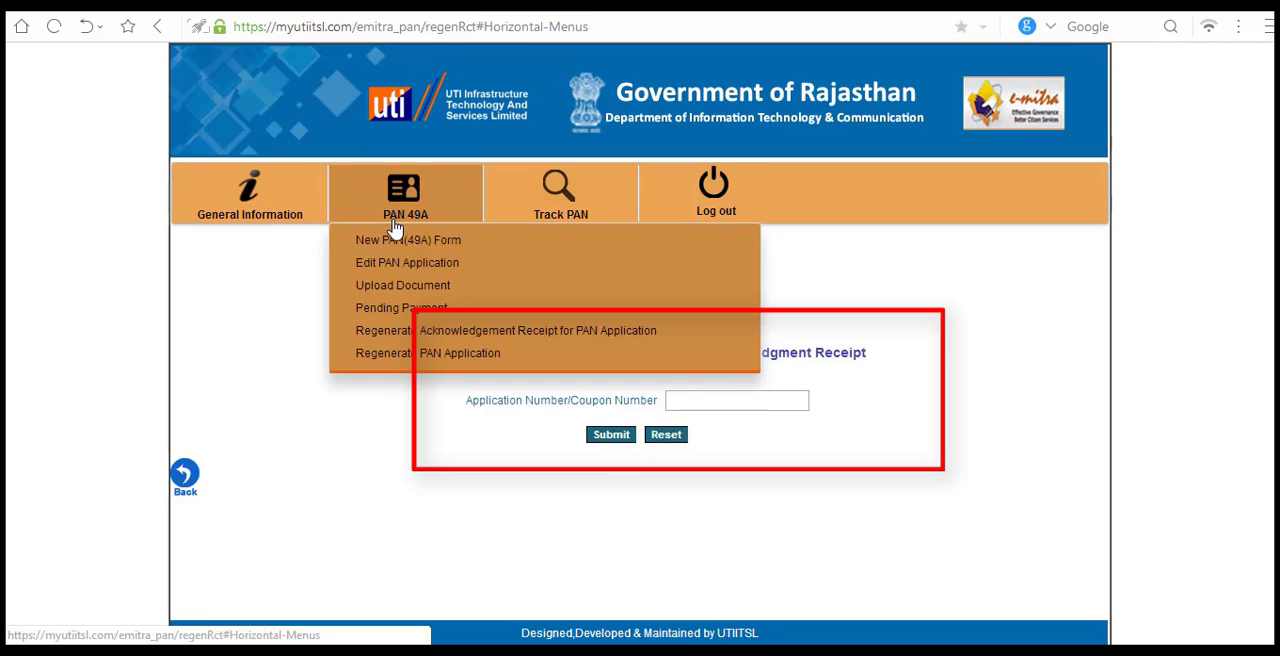
left_click(447, 355)
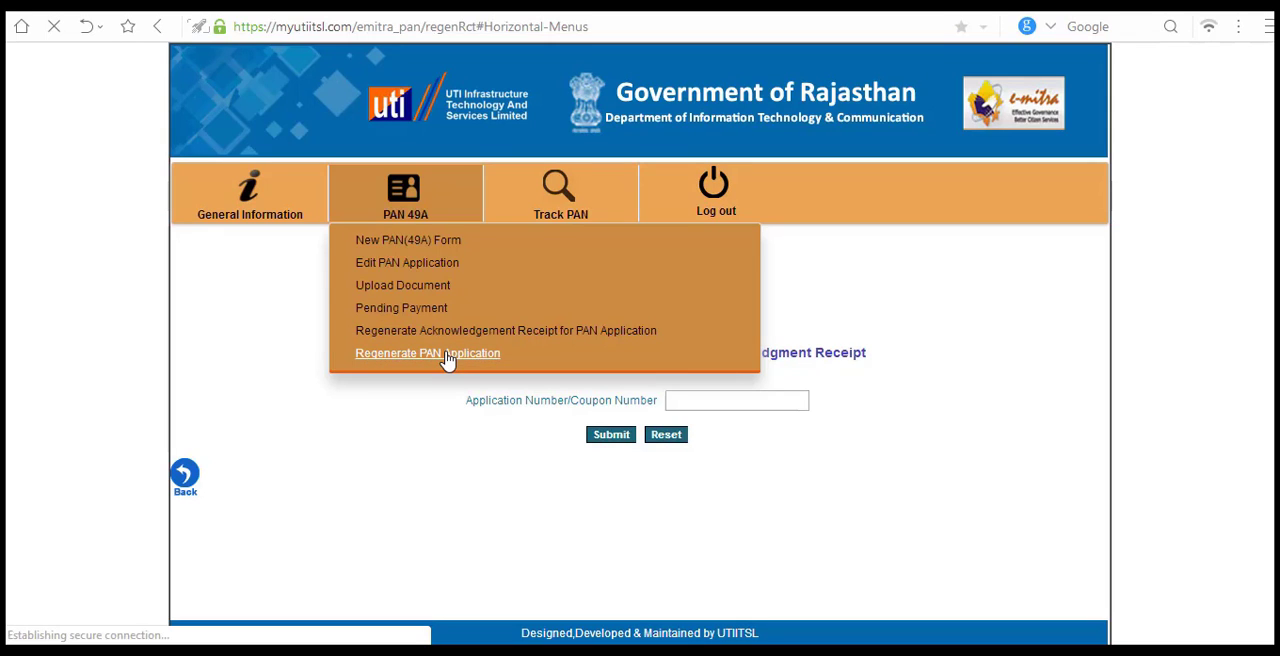
left_click(686, 403)
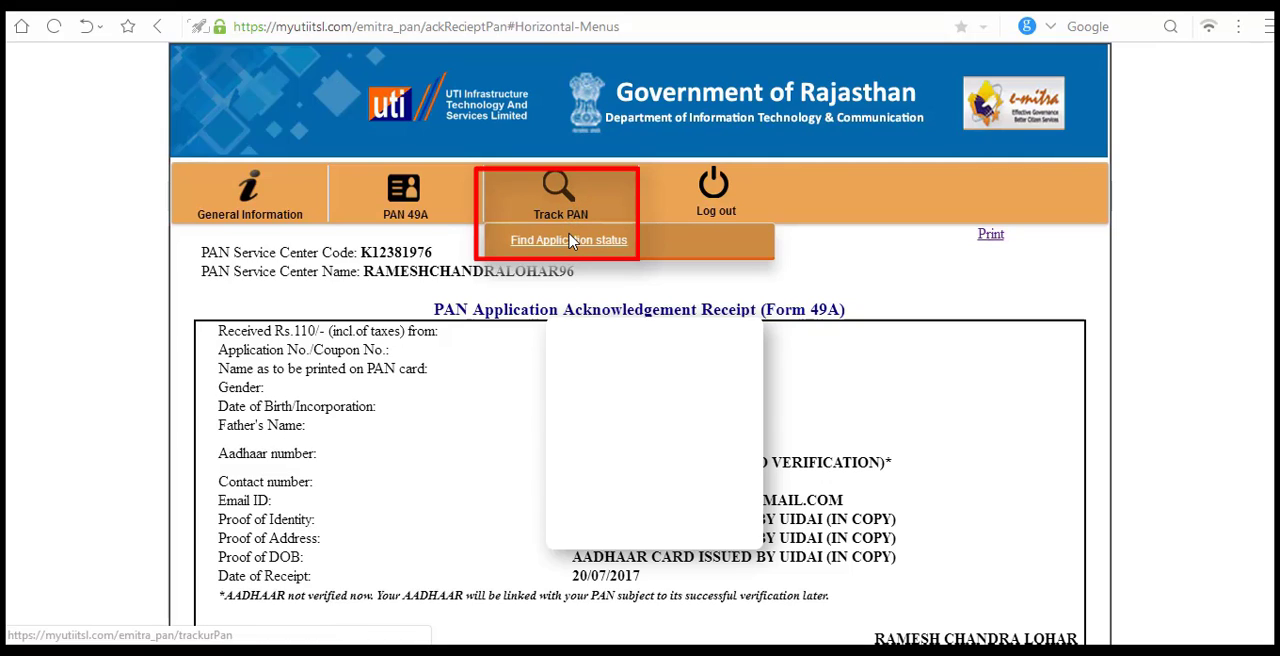
Look up the PAN application's status by submitting its application number in Find Application status.
left_click(571, 241)
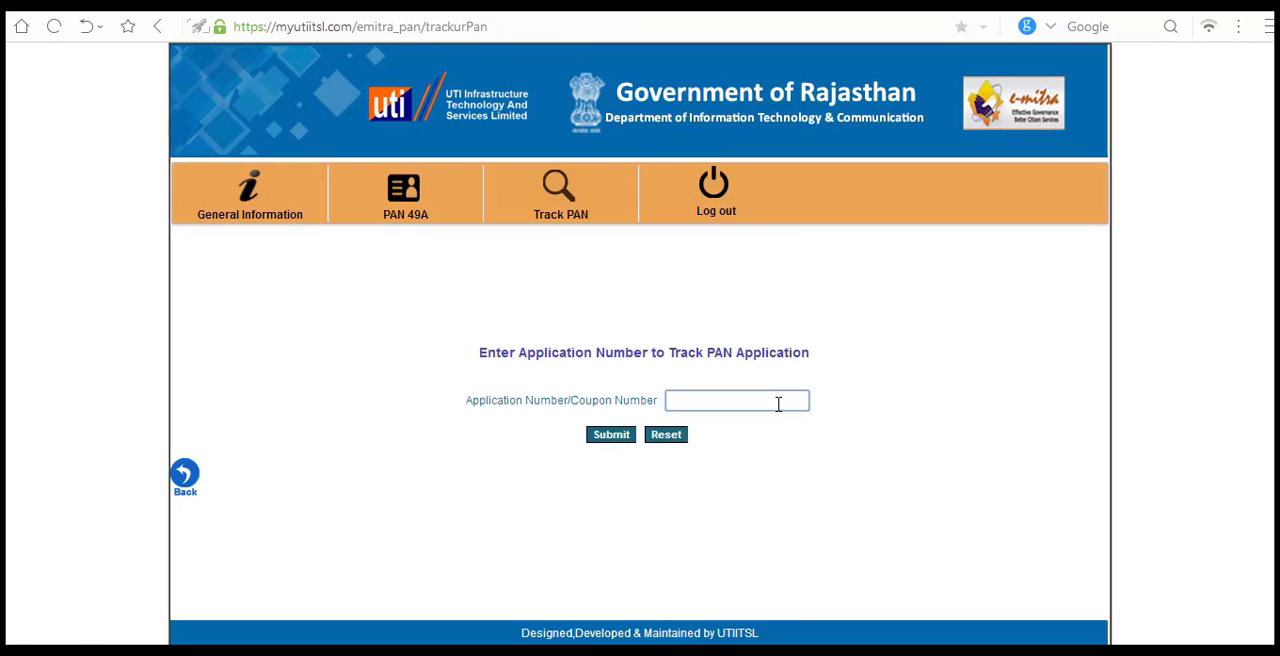
left_click(778, 403)
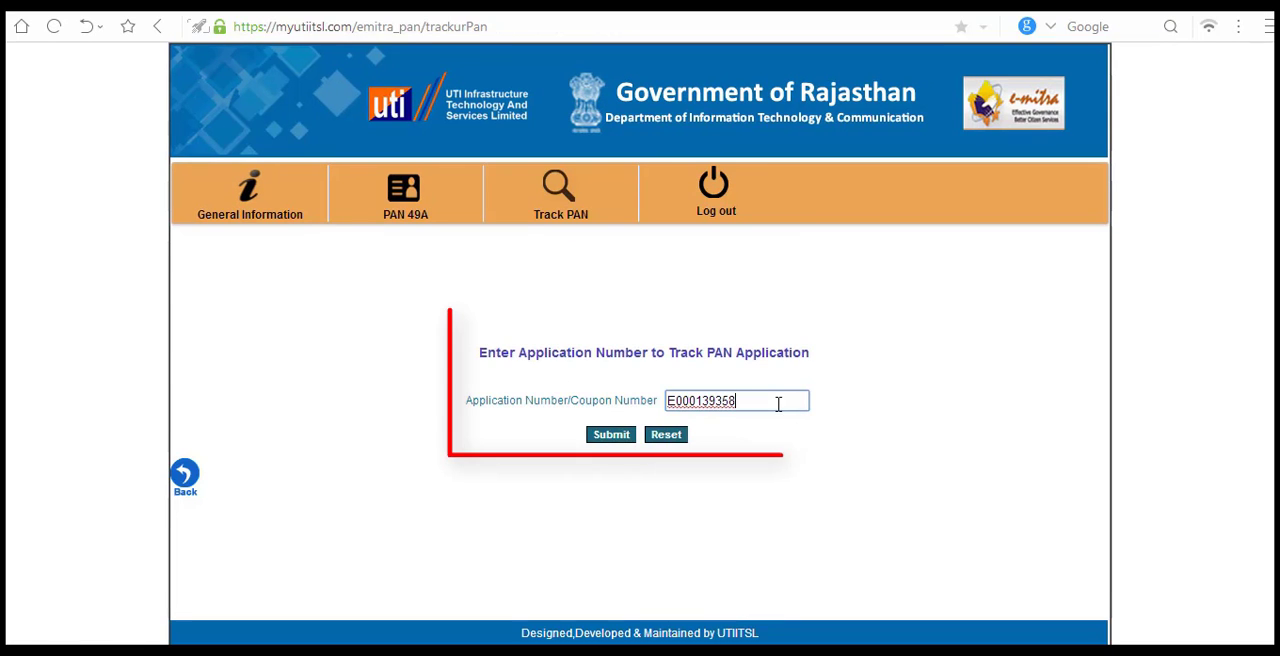
left_click(604, 440)
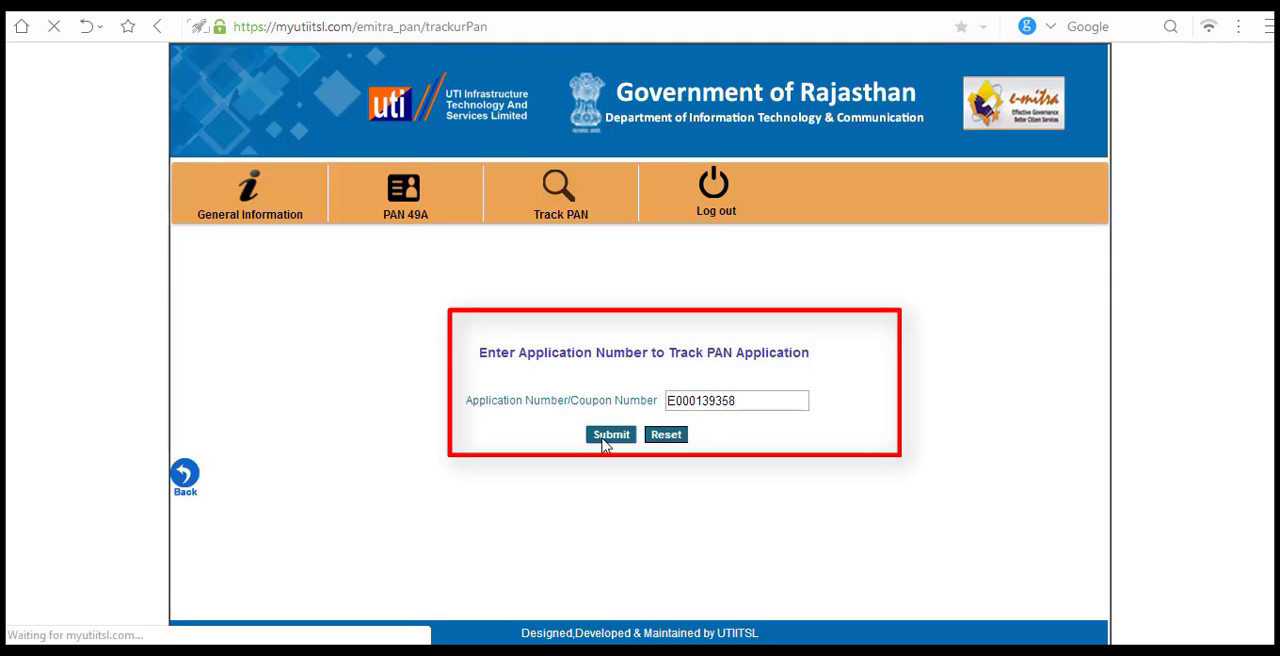